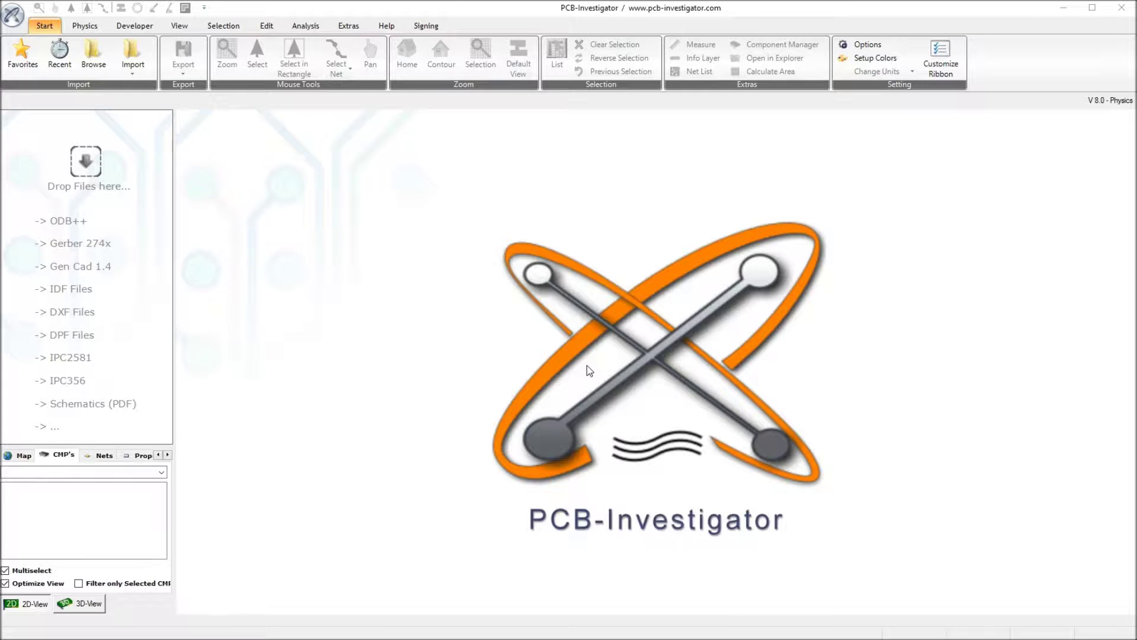
Open the physicstutorial design from Favorites and show its top copper layer.
left_click(23, 55)
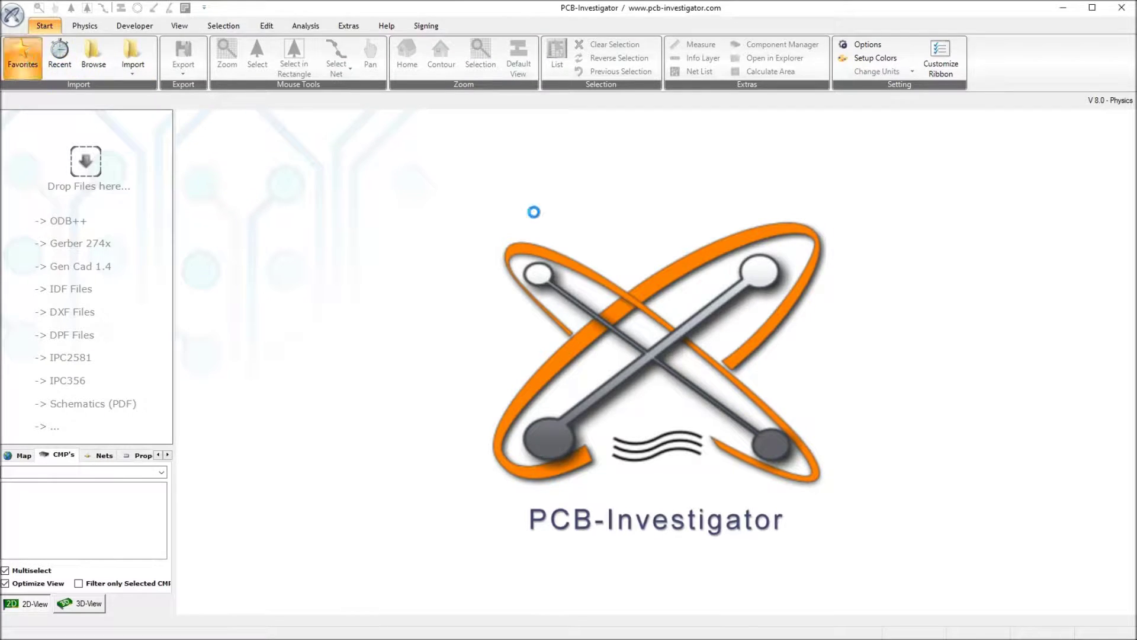
double_click(646, 252)
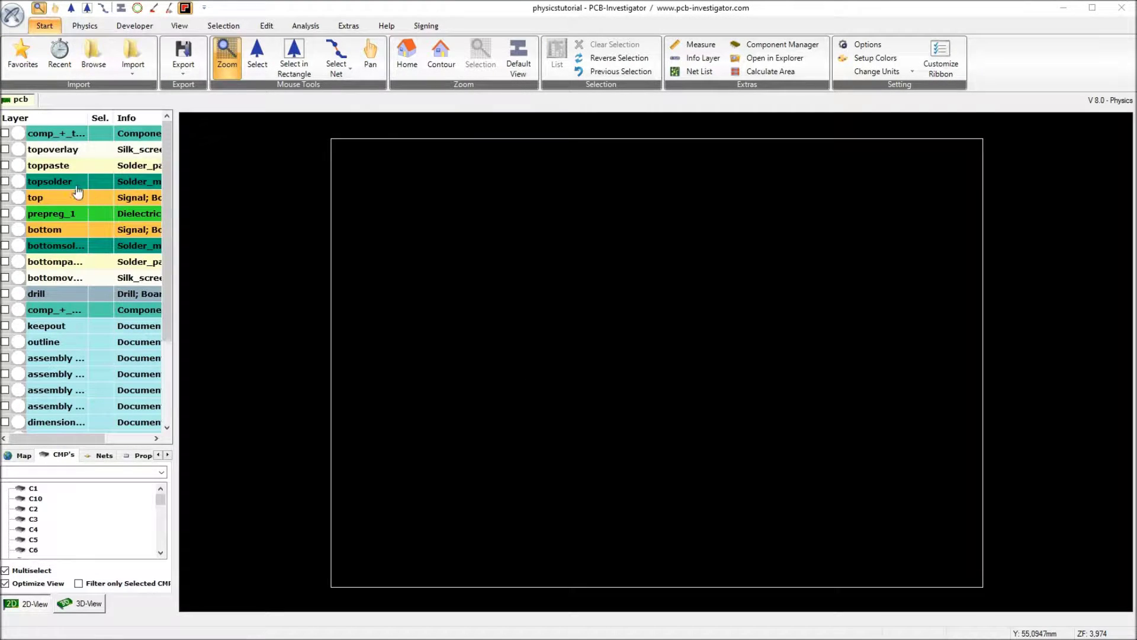
left_click(59, 198)
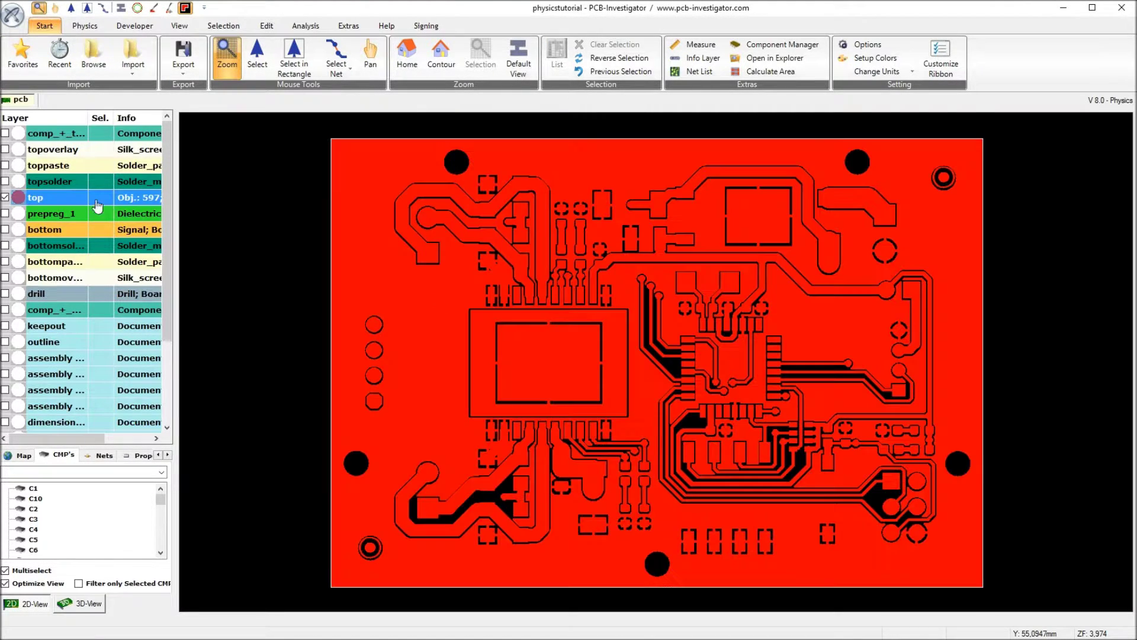
left_click(561, 368)
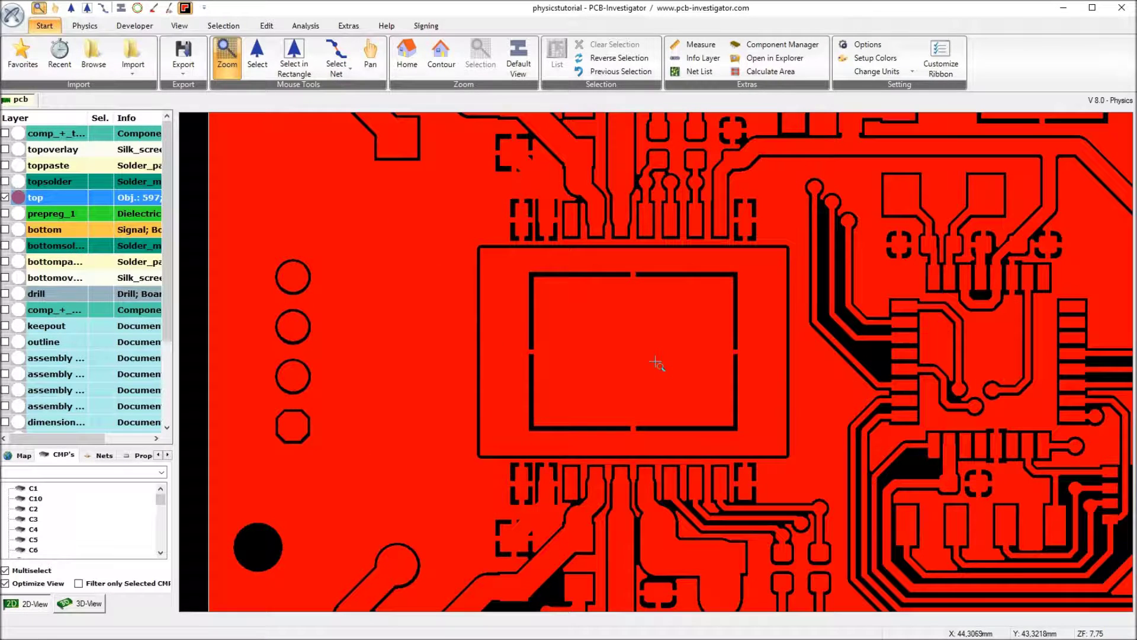
Toggle the drill and bottom layers, leaving only the top copper layer visible.
left_click(50, 293)
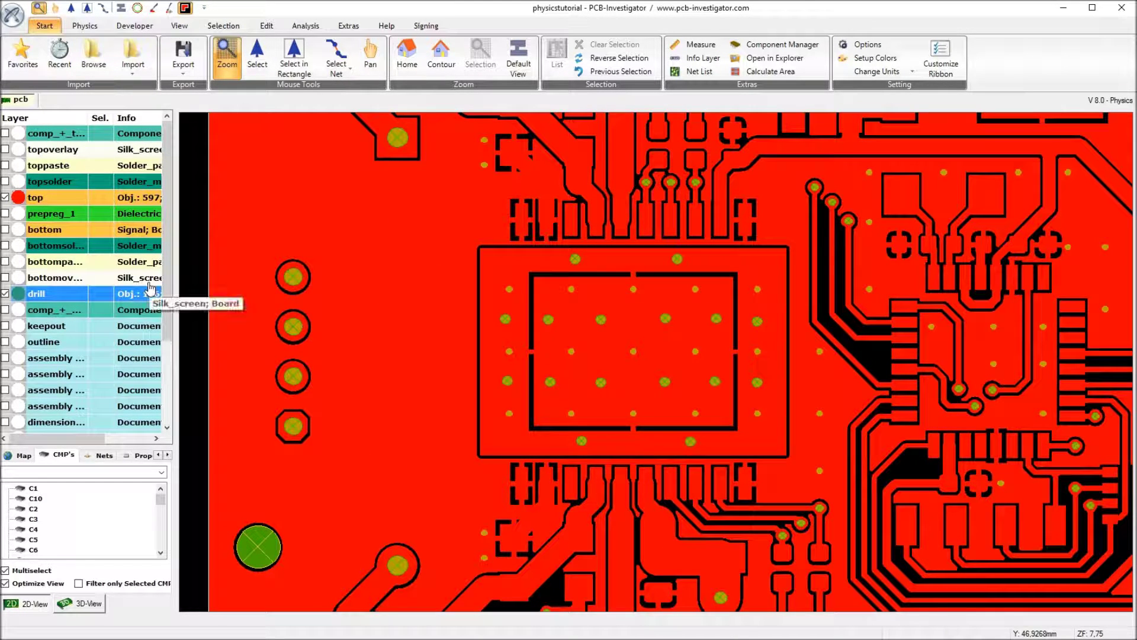
left_click(62, 199)
left_click(59, 231)
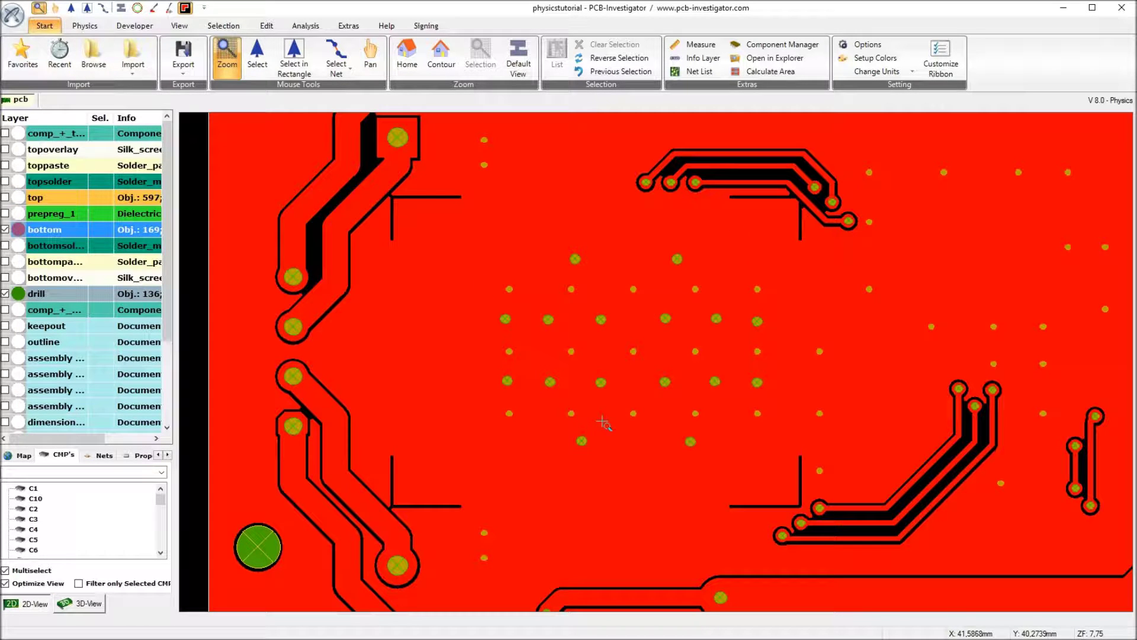
left_click(62, 231)
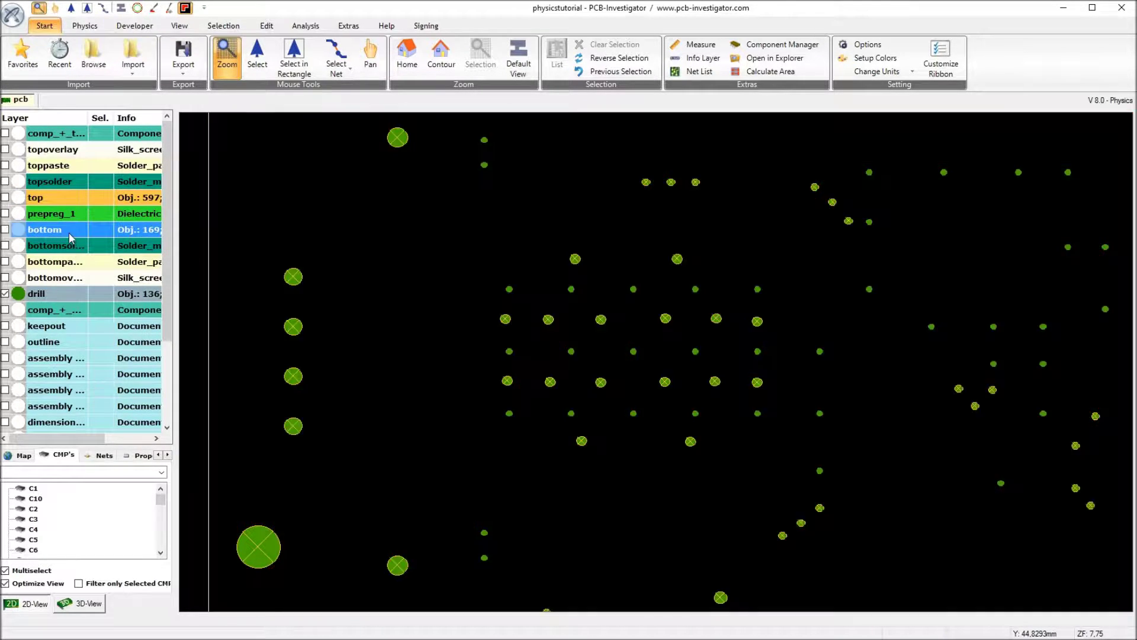
left_click(59, 292)
left_click(44, 199)
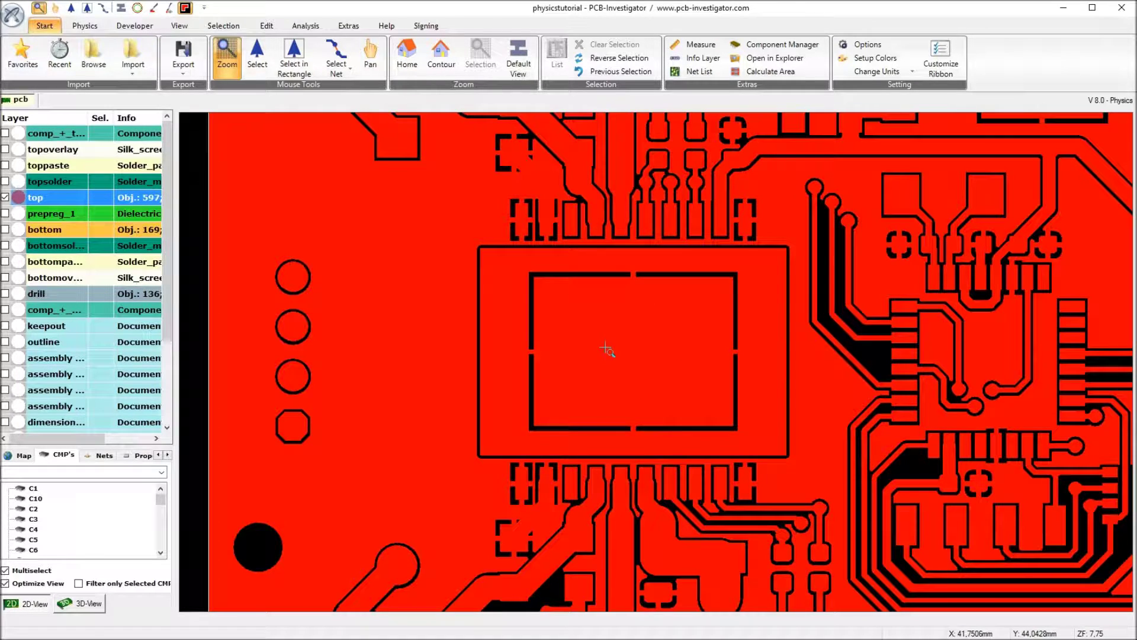
mouse_move(607, 349)
right_mouse_down()
mouse_move(703, 374)
mouse_move(672, 346)
right_mouse_up()
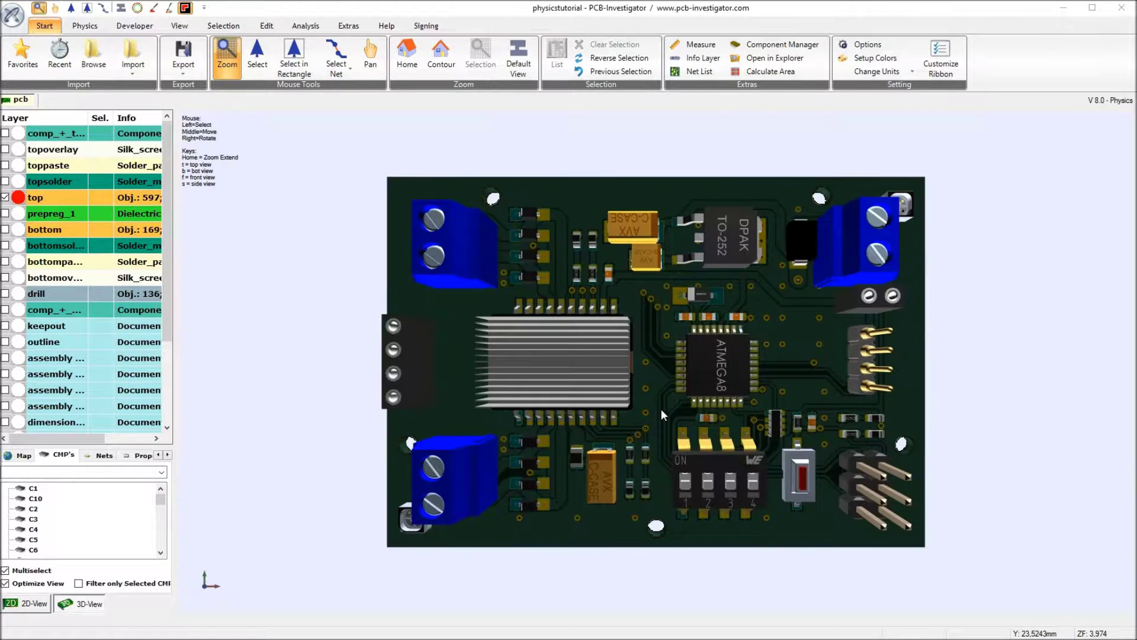
right_click_drag(710, 365, 664, 426)
scroll(716, 410, "up", 5)
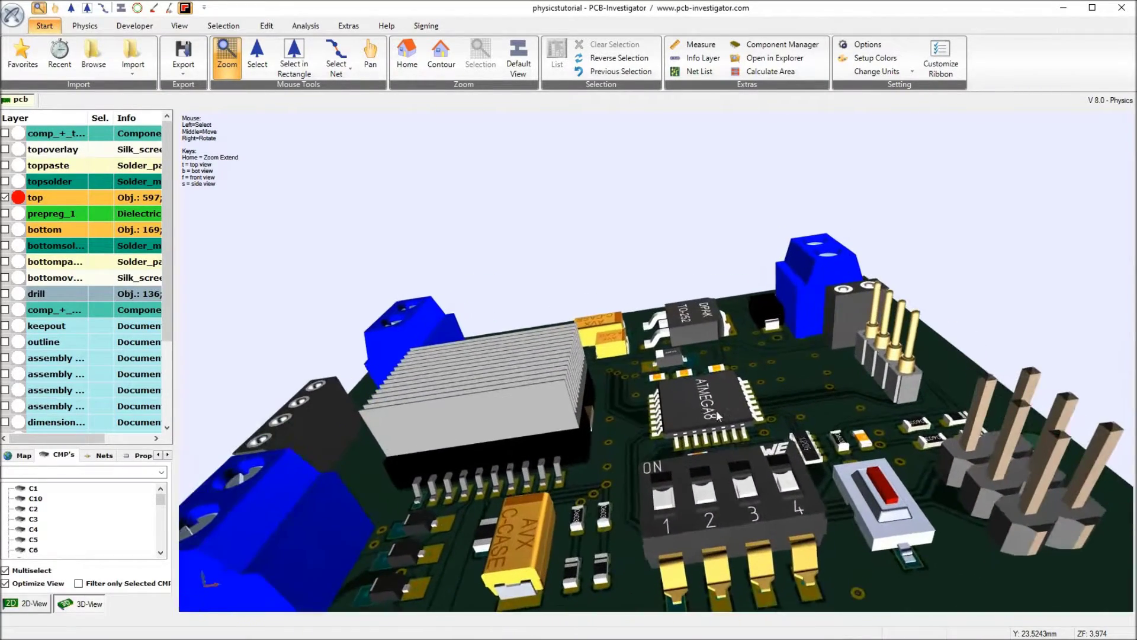
scroll(724, 403, "down", 3)
right_click_drag(724, 403, 681, 450)
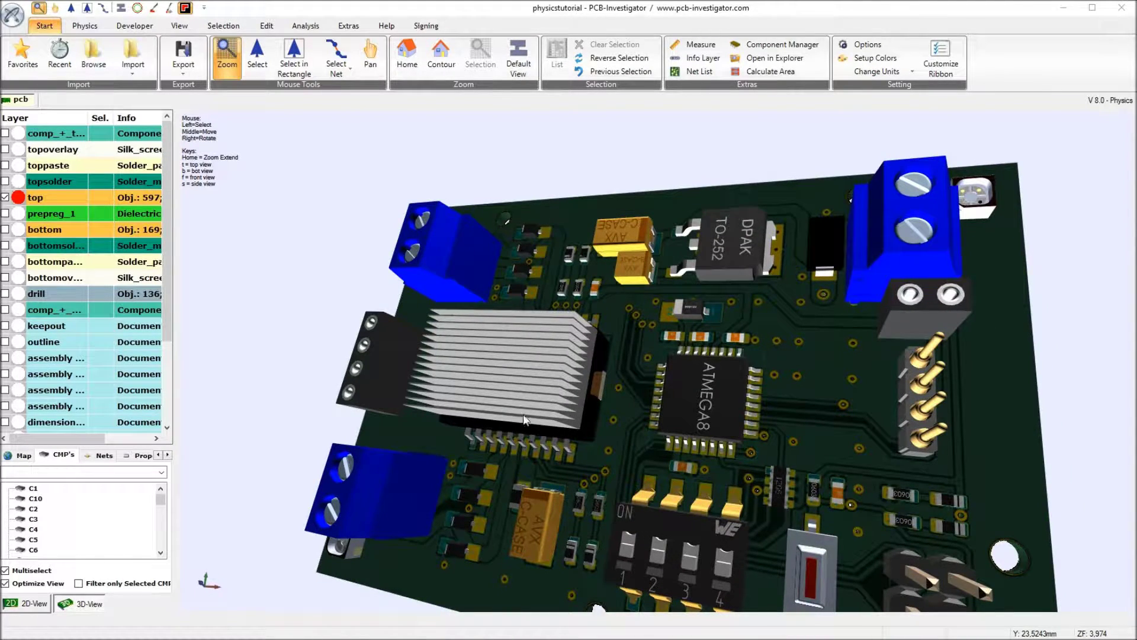
right_click_drag(645, 397, 764, 377)
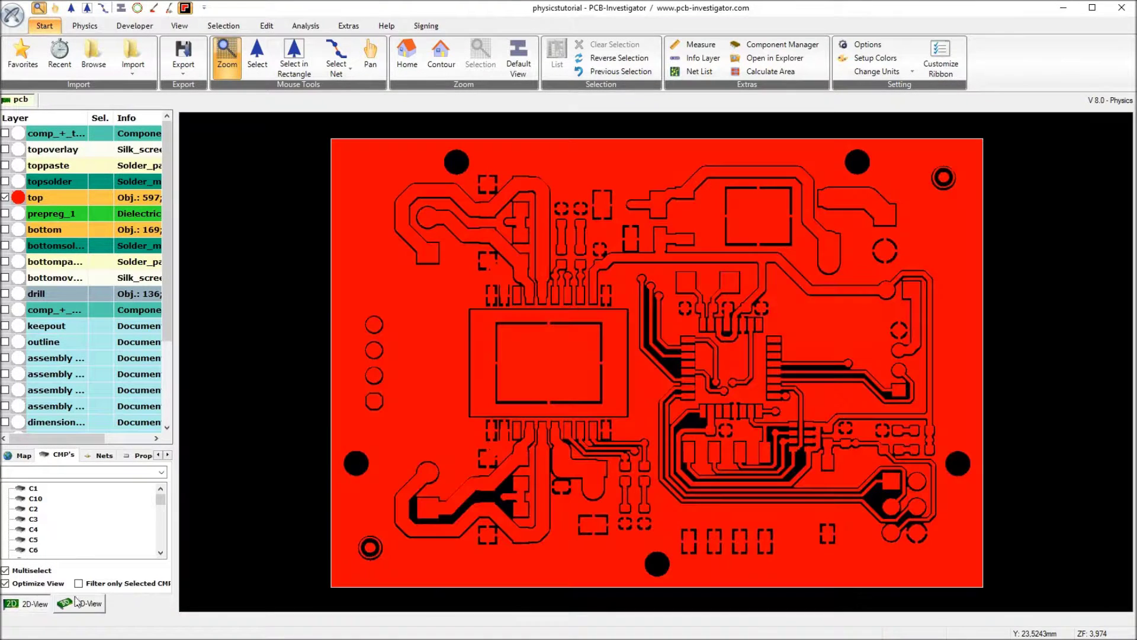
Return to the 2D view and open the Physics thermal simulation setup.
left_click(36, 604)
left_click(86, 29)
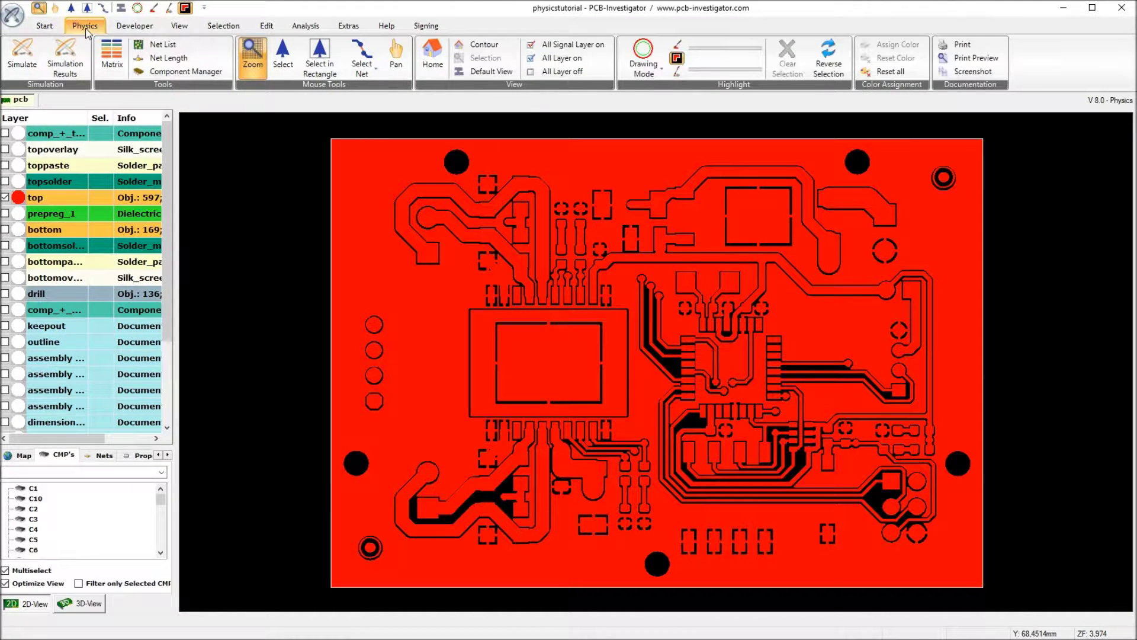
left_click(22, 57)
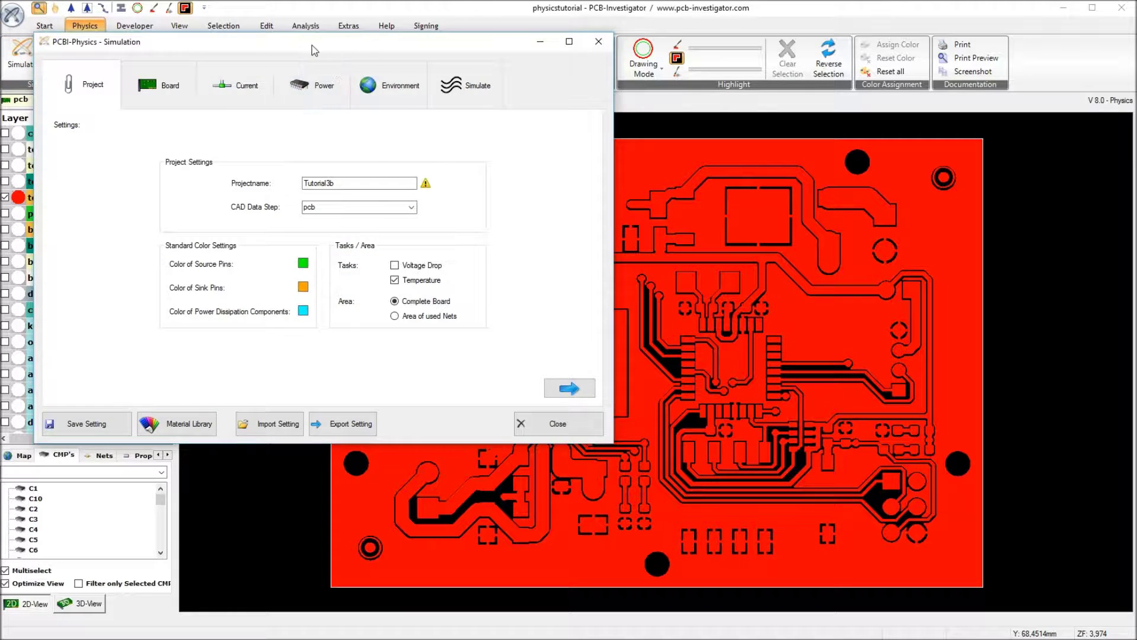
left_click_drag(310, 83, 614, 177)
Rename the project to Tutorial4, enable Voltage Drop, and review the board stackup.
left_click(668, 314)
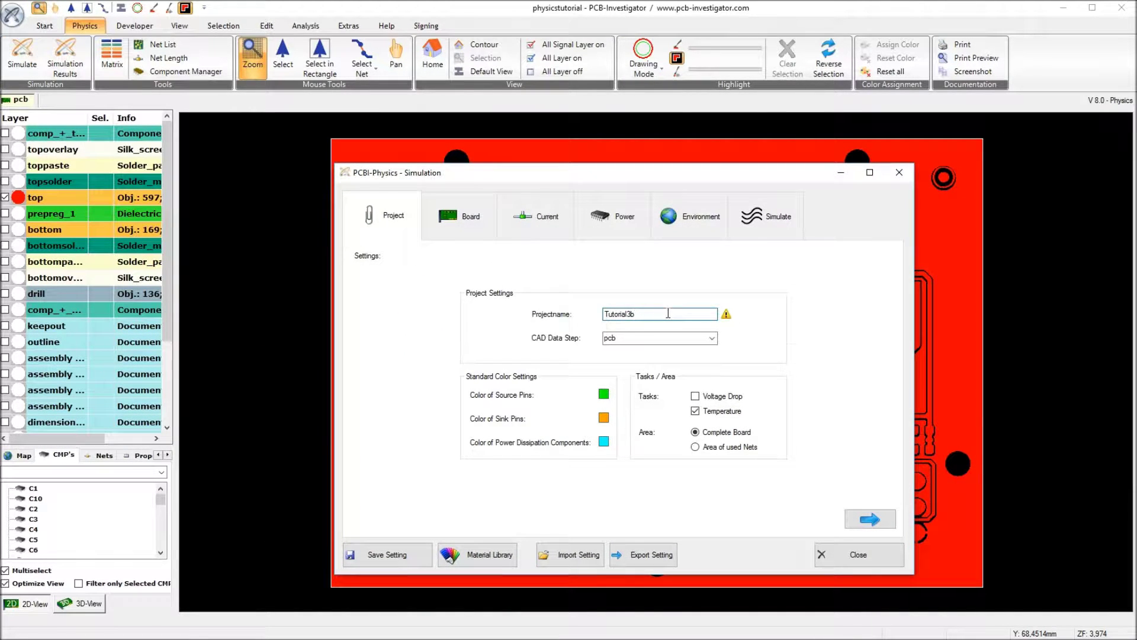
key("BackSpace")
type("4")
left_click(714, 396)
left_click(473, 229)
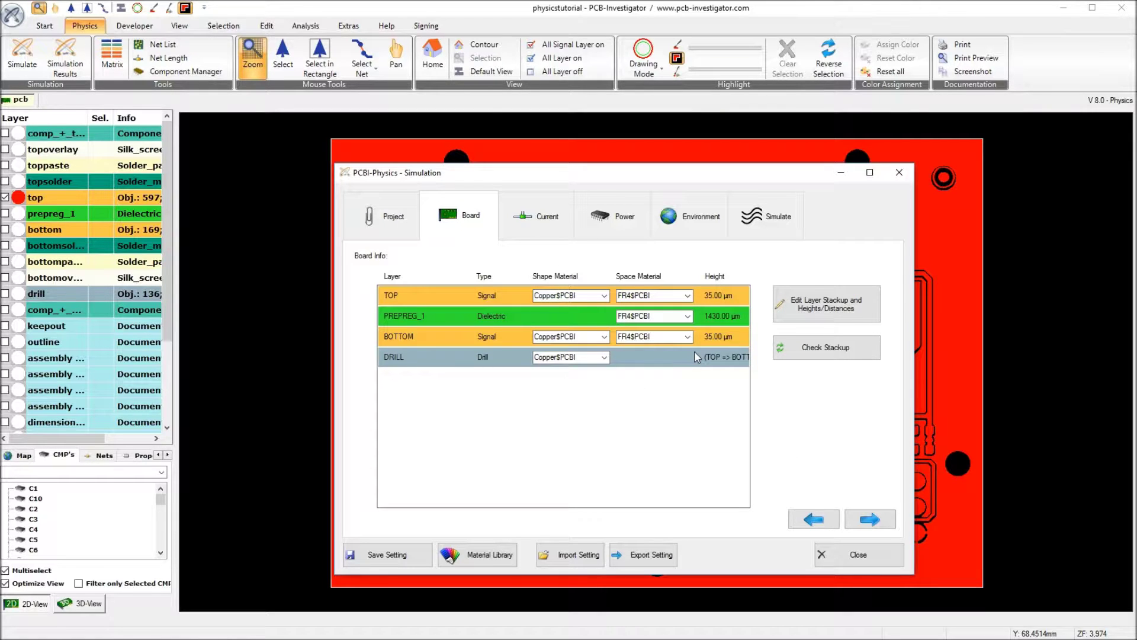
left_click(539, 217)
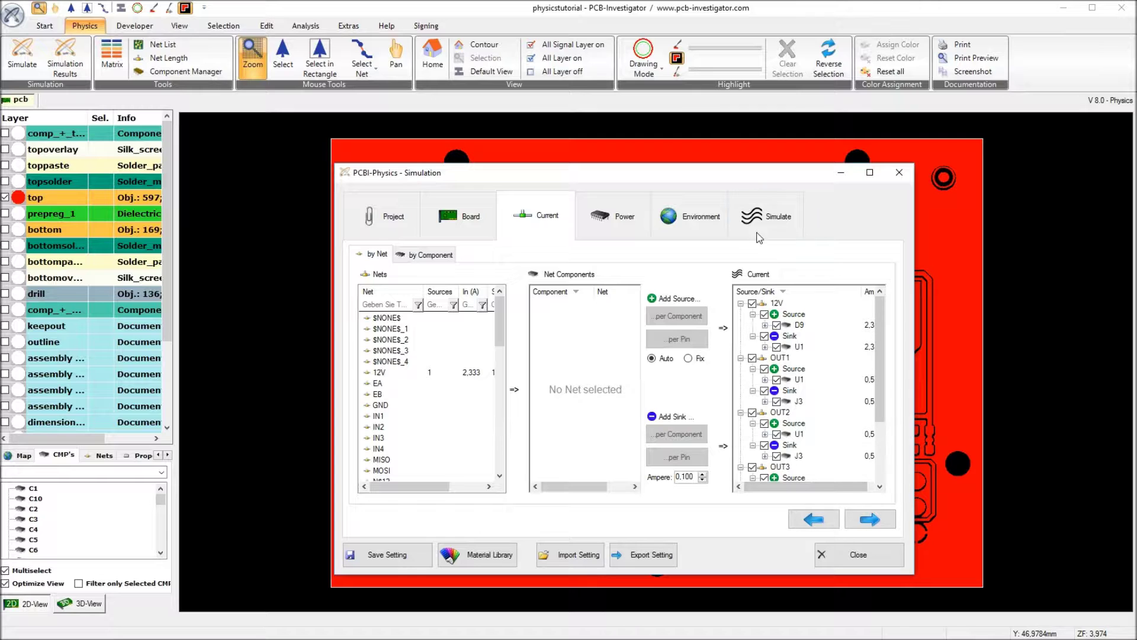
Confirm U1 dissipates 4 W in the Power list and bring the heat-sink calculator over.
left_click(625, 223)
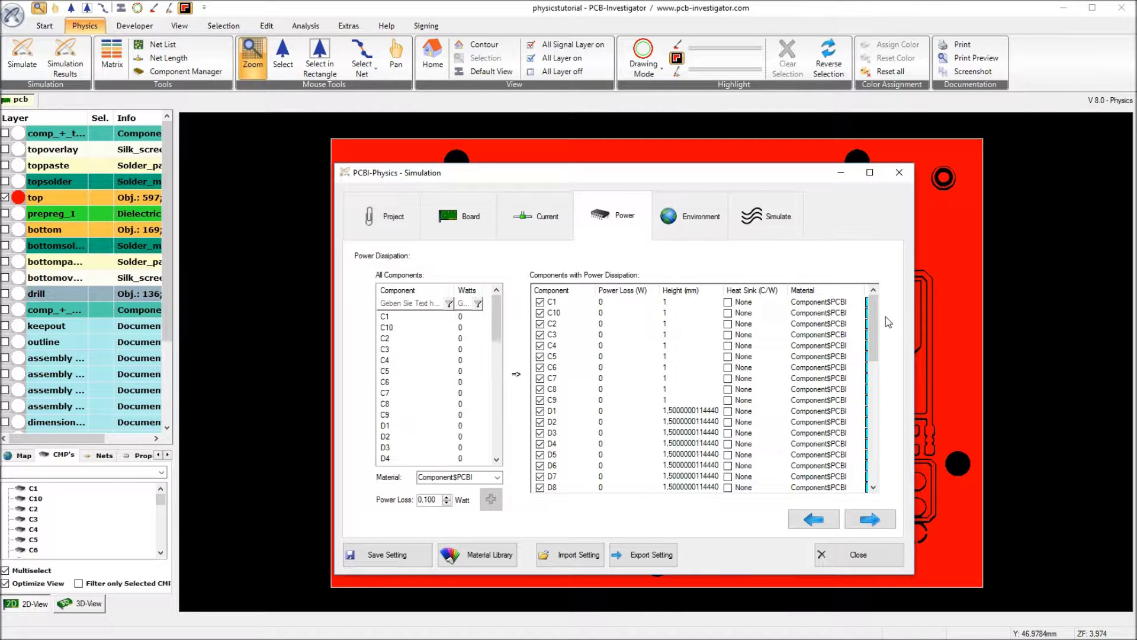
left_click_drag(874, 323, 887, 448)
left_click(581, 455)
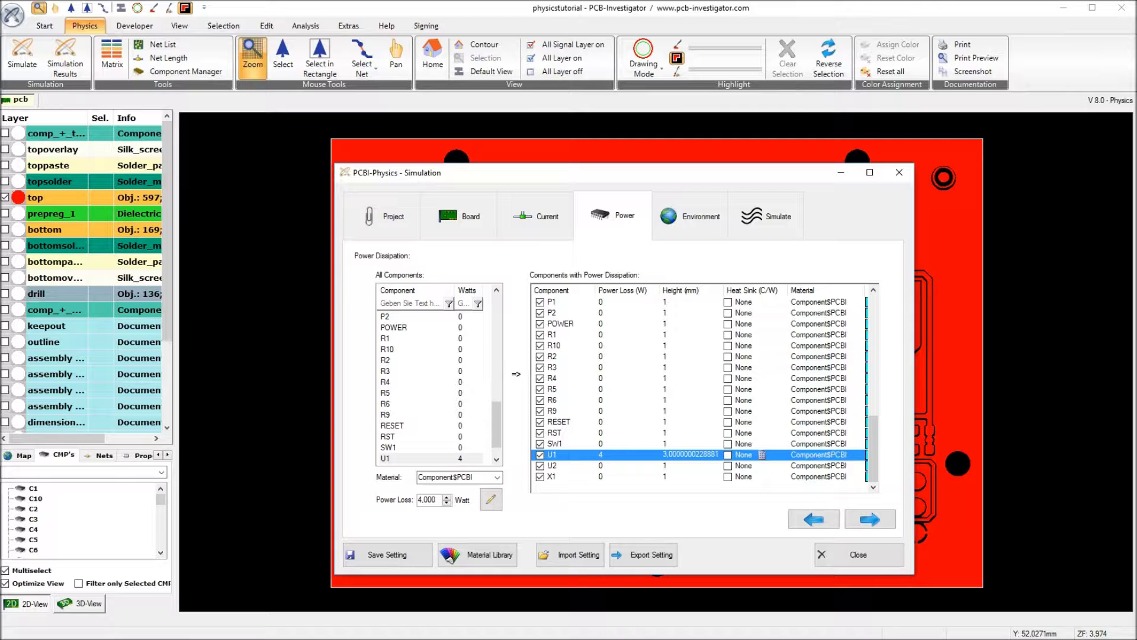
left_click_drag(0, 68, 553, 49)
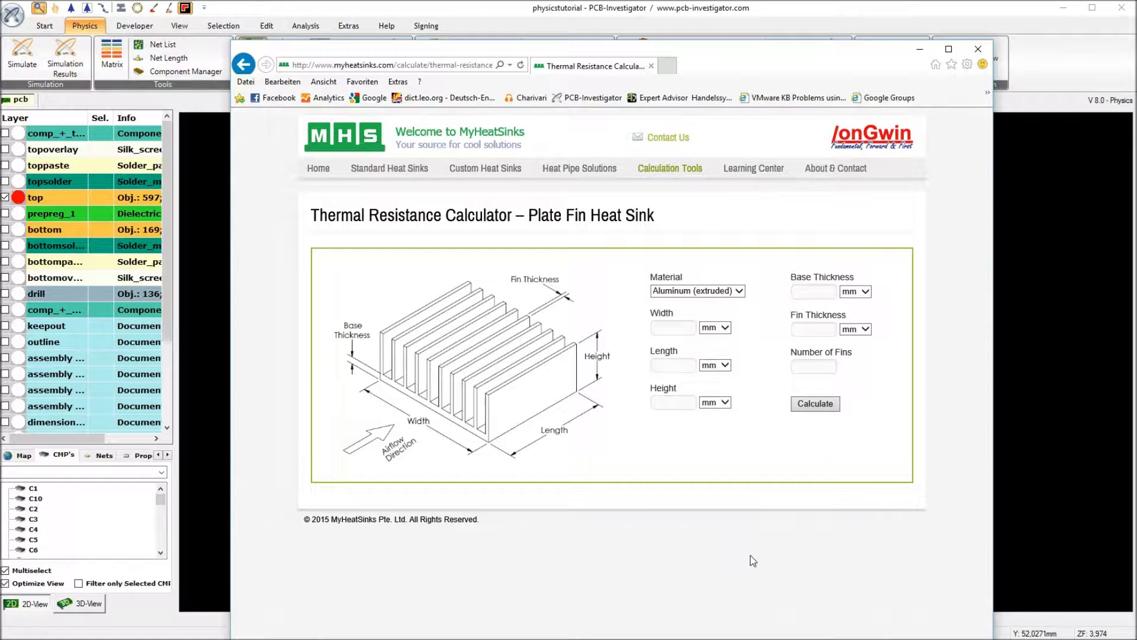
Calculate a 10×15×5 mm heat sink with 15 fins of 0.25 mm: 30.80 °C/W.
left_click(667, 328)
type("10")
left_click(683, 400)
left_click(817, 330)
type("0.25")
left_click(817, 364)
left_click(814, 408)
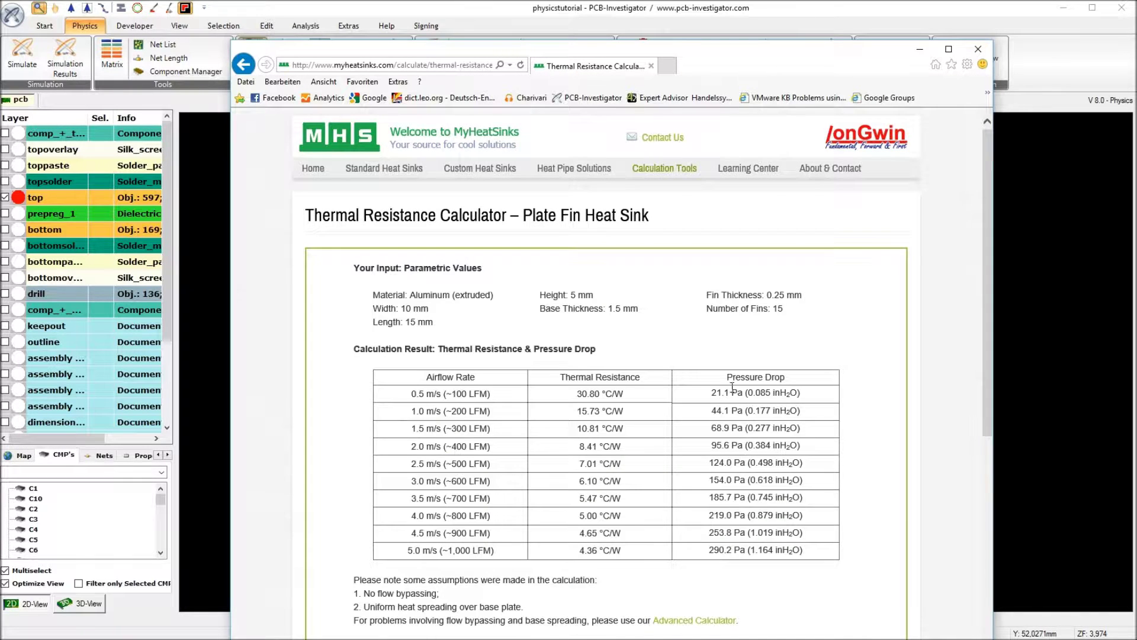
scroll(673, 324, "down", 2)
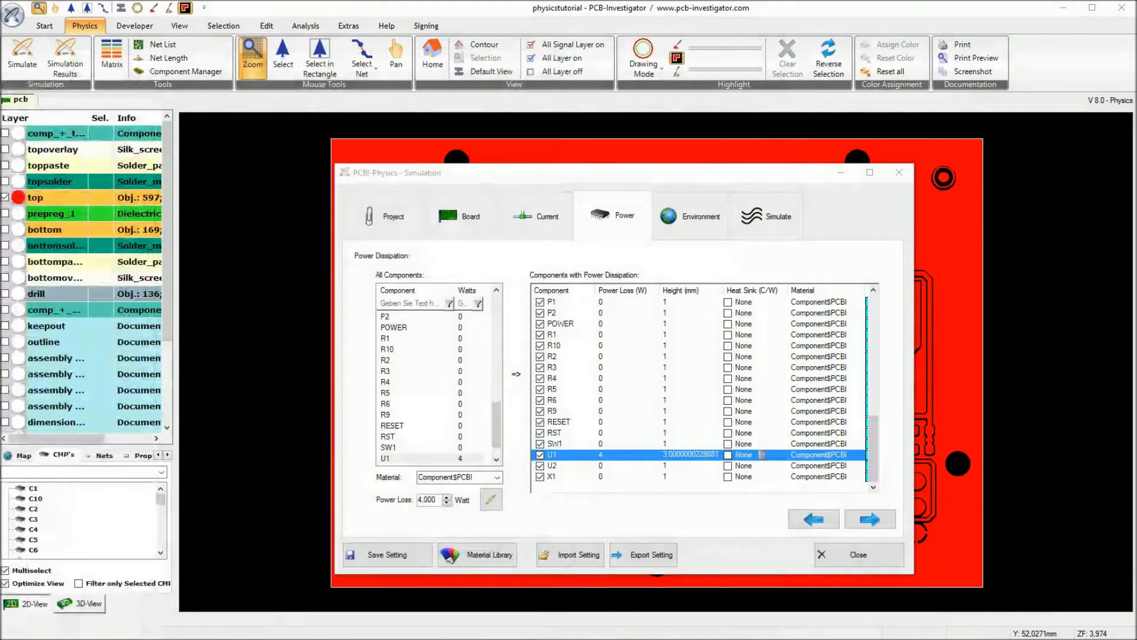
Enable a heat sink on U1 with 30.8 °C/W thermal resistance.
left_click(728, 454)
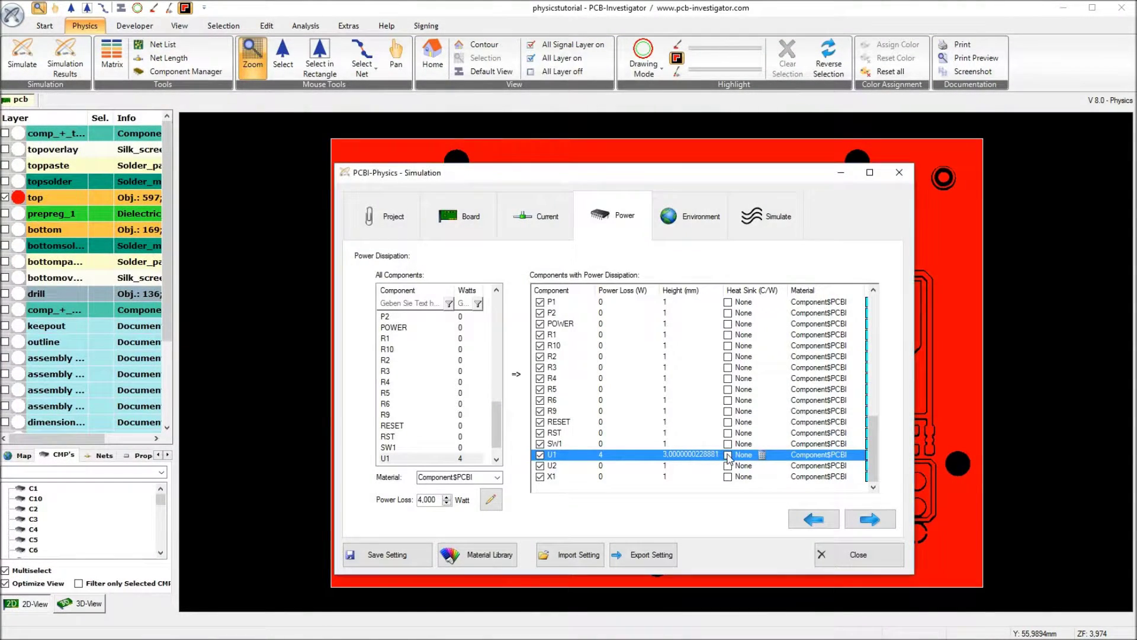
left_click(739, 454)
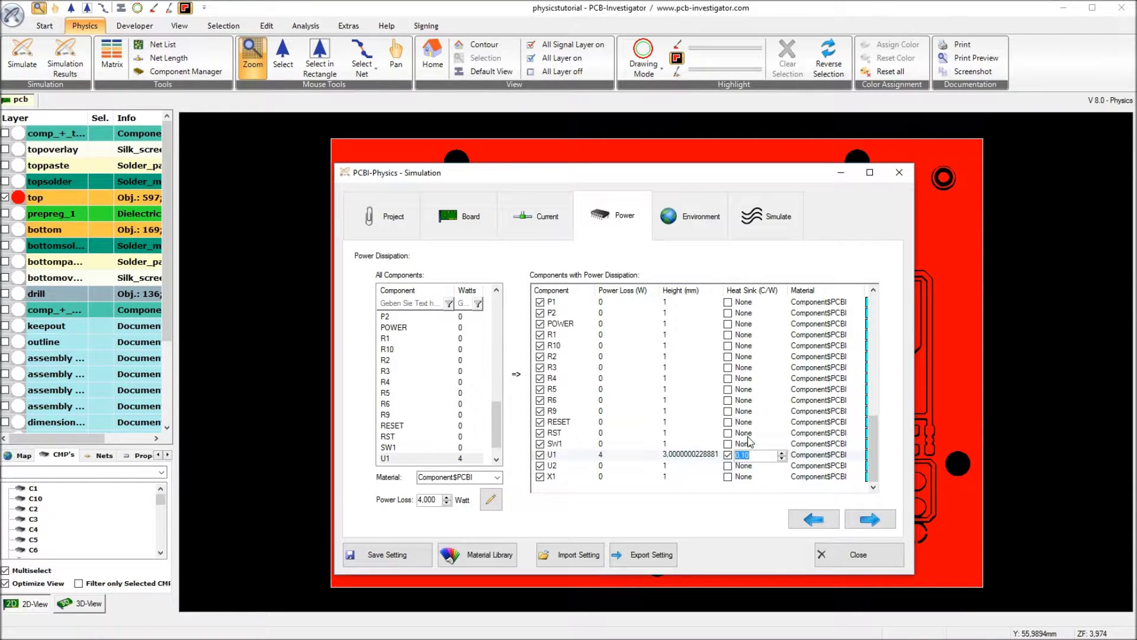
type("30")
left_click(705, 456)
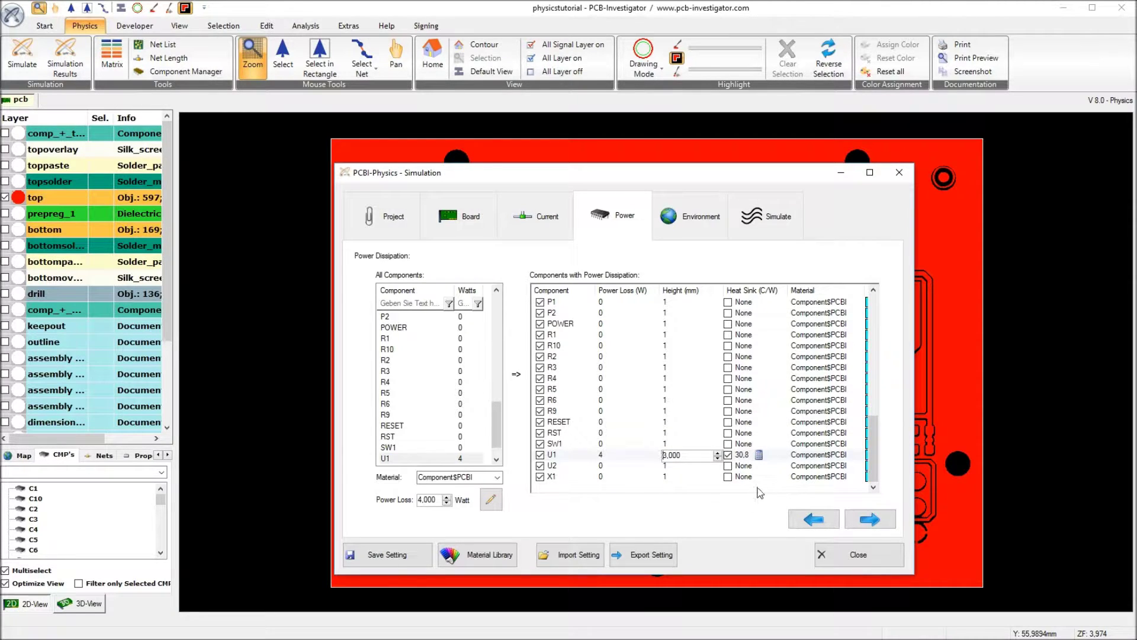
left_click(761, 493)
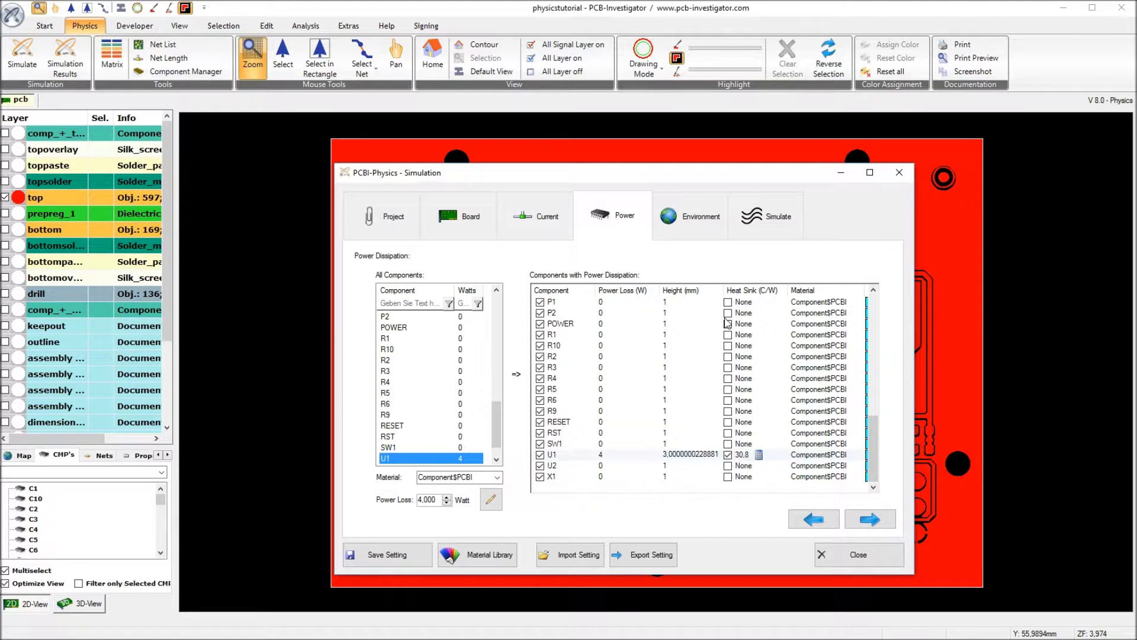
left_click(690, 228)
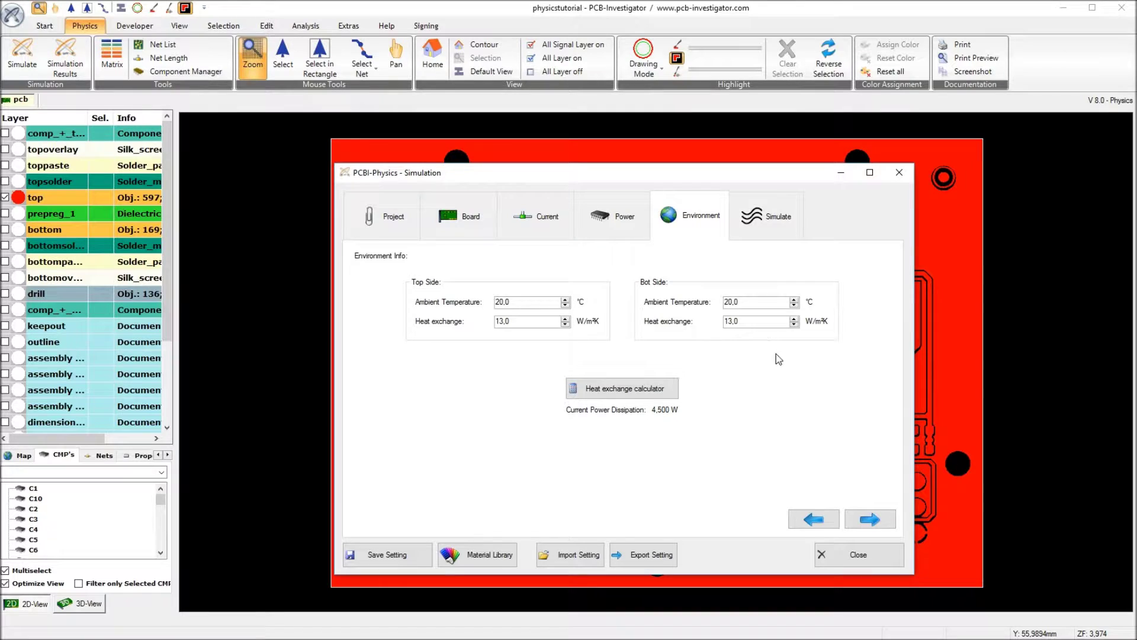
Start the temperature simulation with Fine raster and Standard accuracy.
left_click(753, 218)
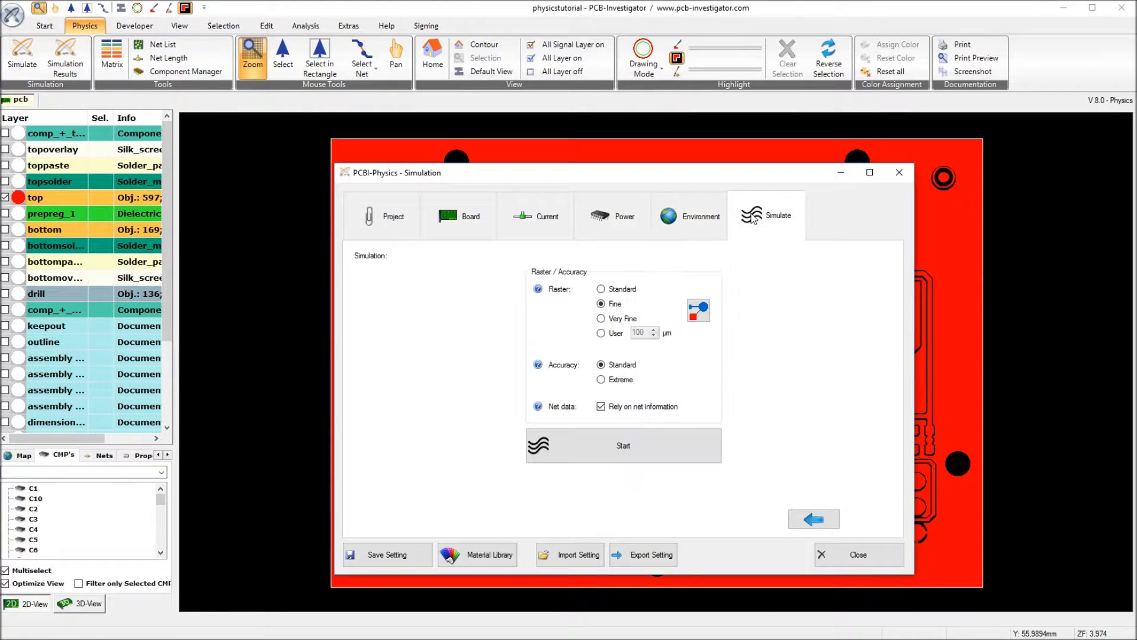
left_click(614, 440)
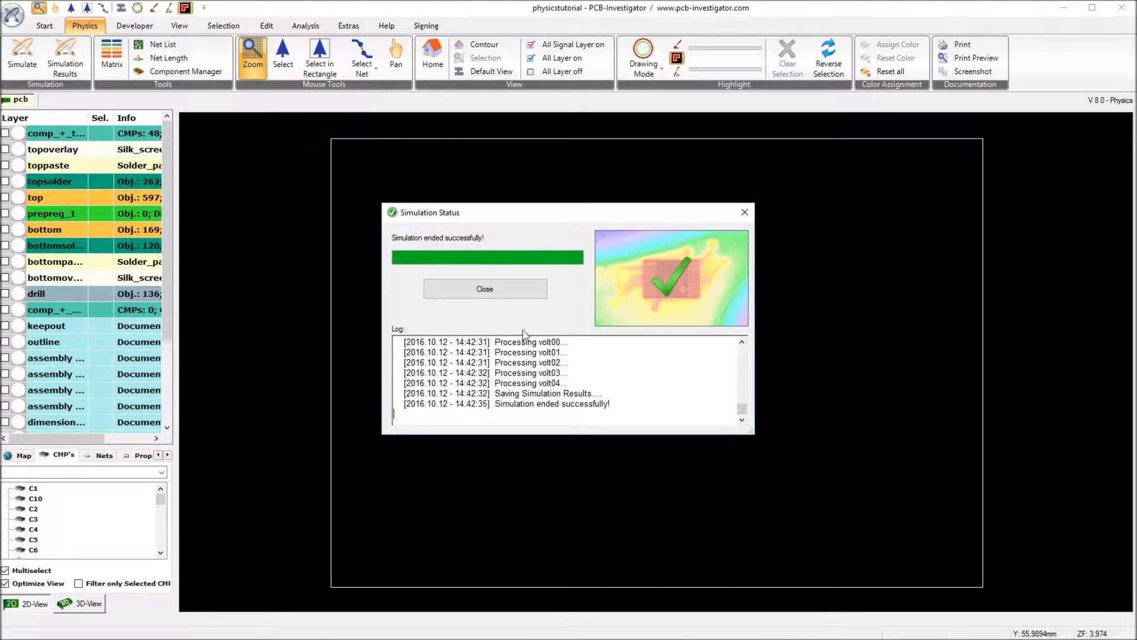
Display the top layer's temperature overlay in the Result Viewer, peaking at 79.8 °C.
left_click(477, 293)
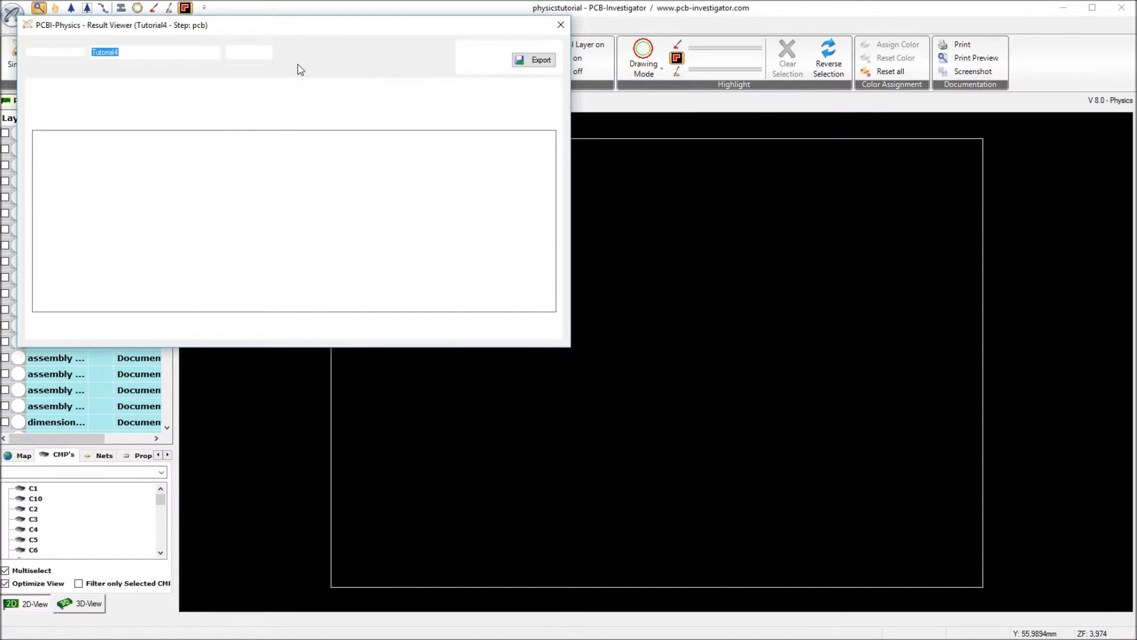
left_click_drag(284, 25, 911, 299)
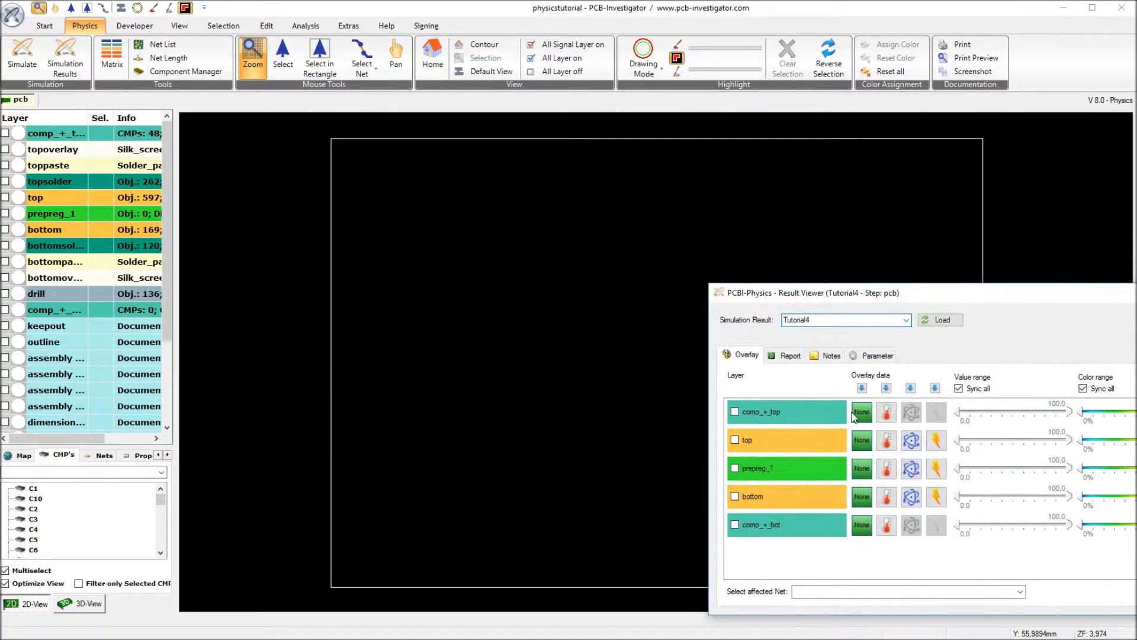
left_click(886, 388)
left_click(735, 440)
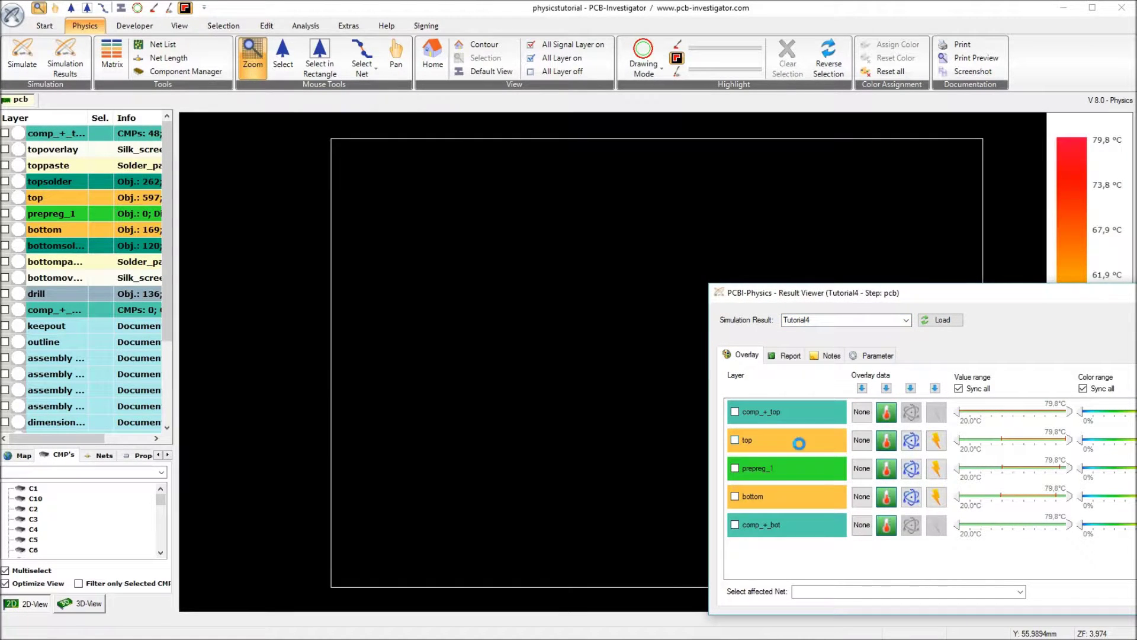
left_click_drag(845, 297, 860, 329)
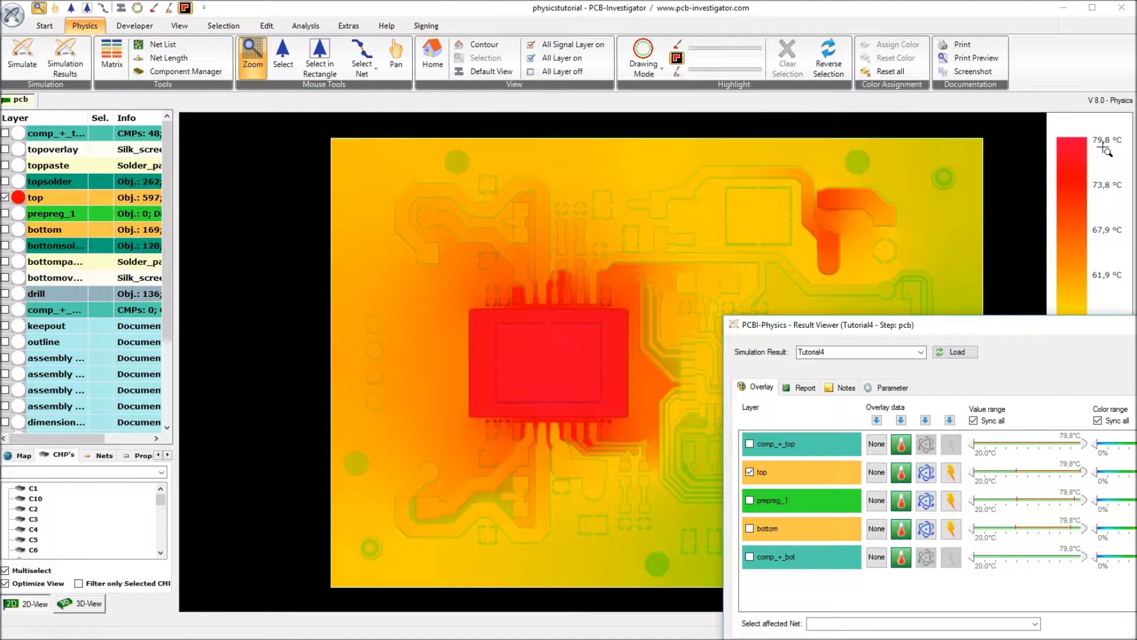
Import SimulationNotes.xml and update all notes to the current temperature readings.
left_click_drag(1000, 327, 872, 297)
left_click(717, 354)
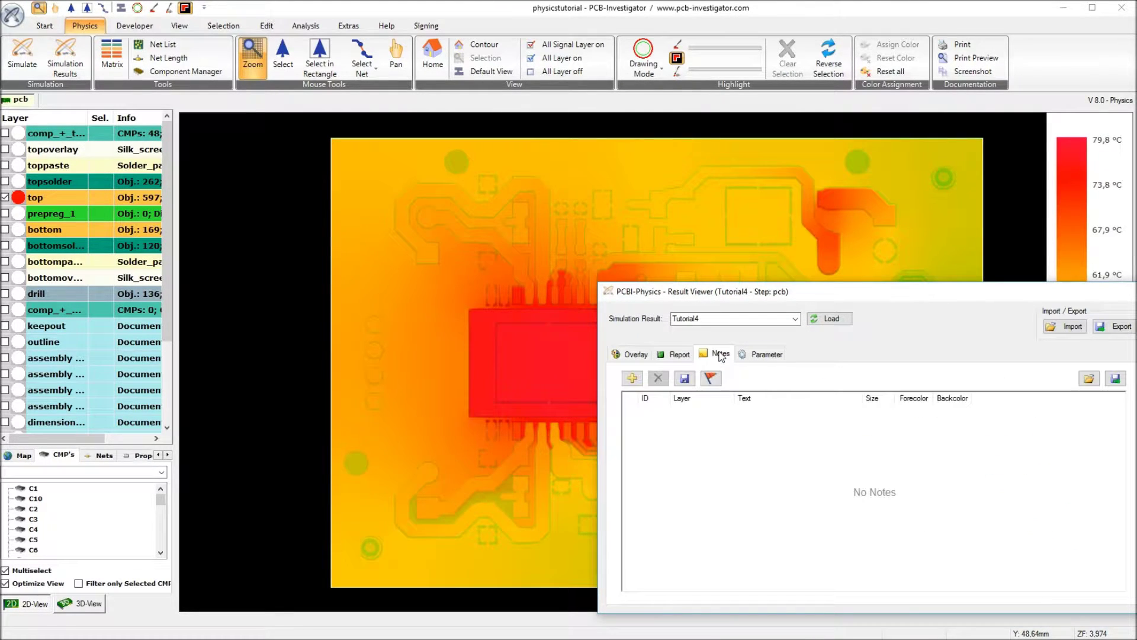
left_click(1089, 378)
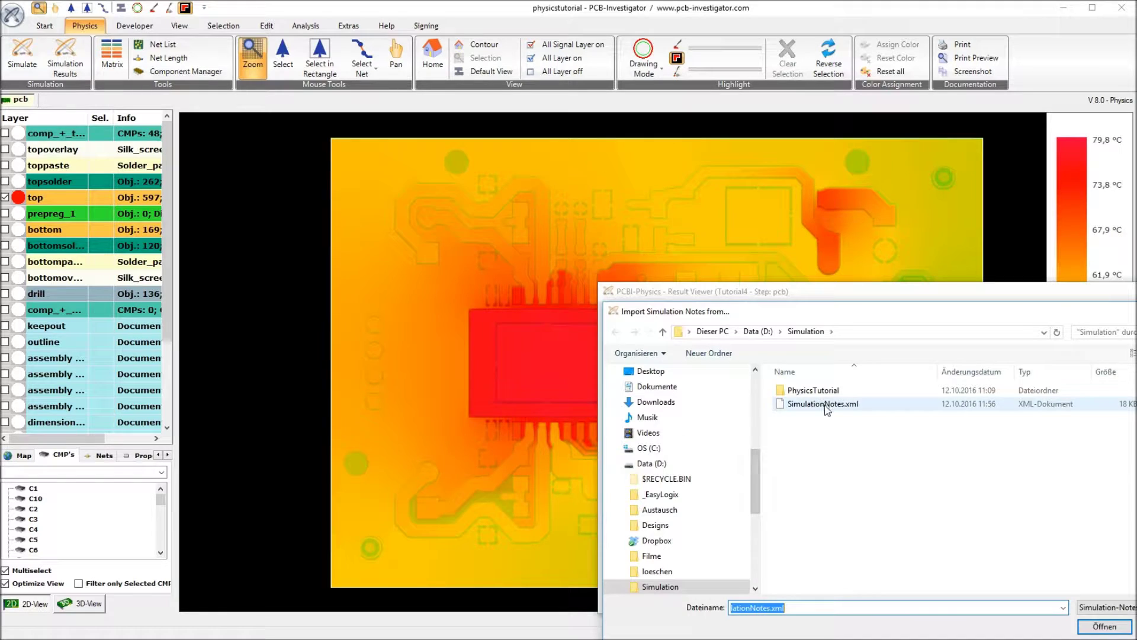
double_click(827, 405)
left_click(1077, 455)
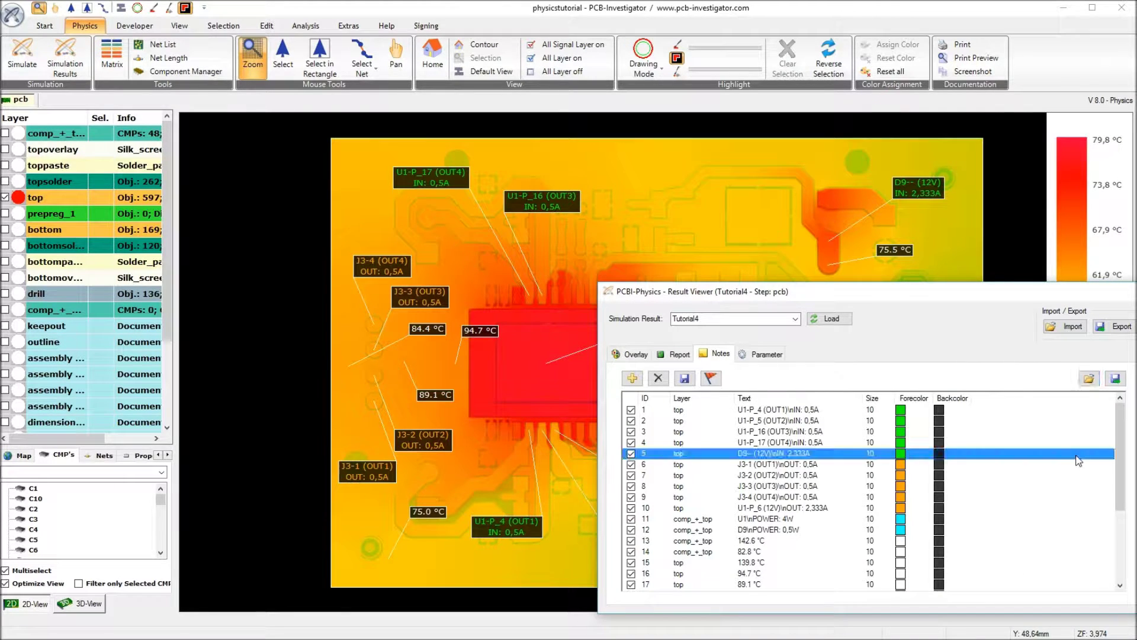
key("ctrl+a")
right_click(786, 449)
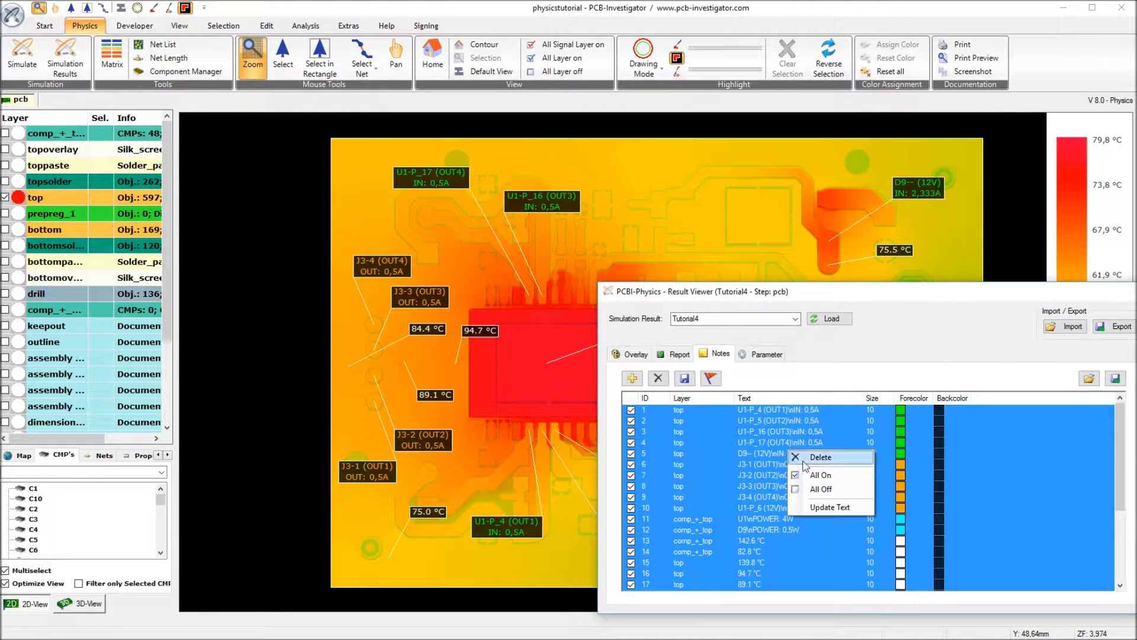
left_click(829, 508)
left_click(633, 353)
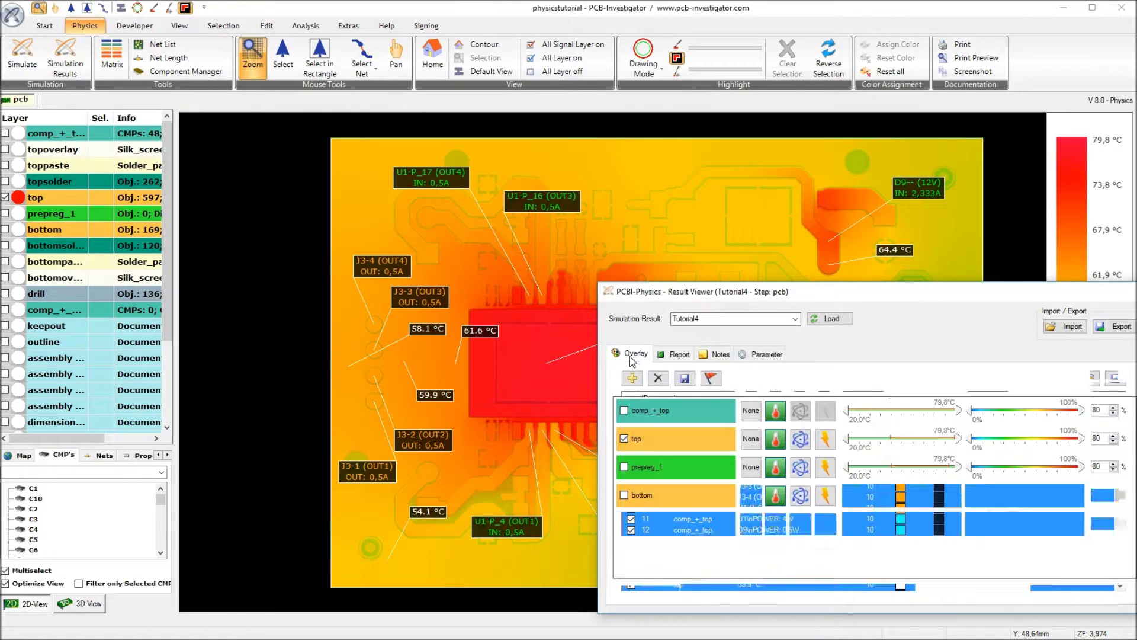
Set the overlay colour range's 100% value to 142 and apply it.
left_click(1033, 412)
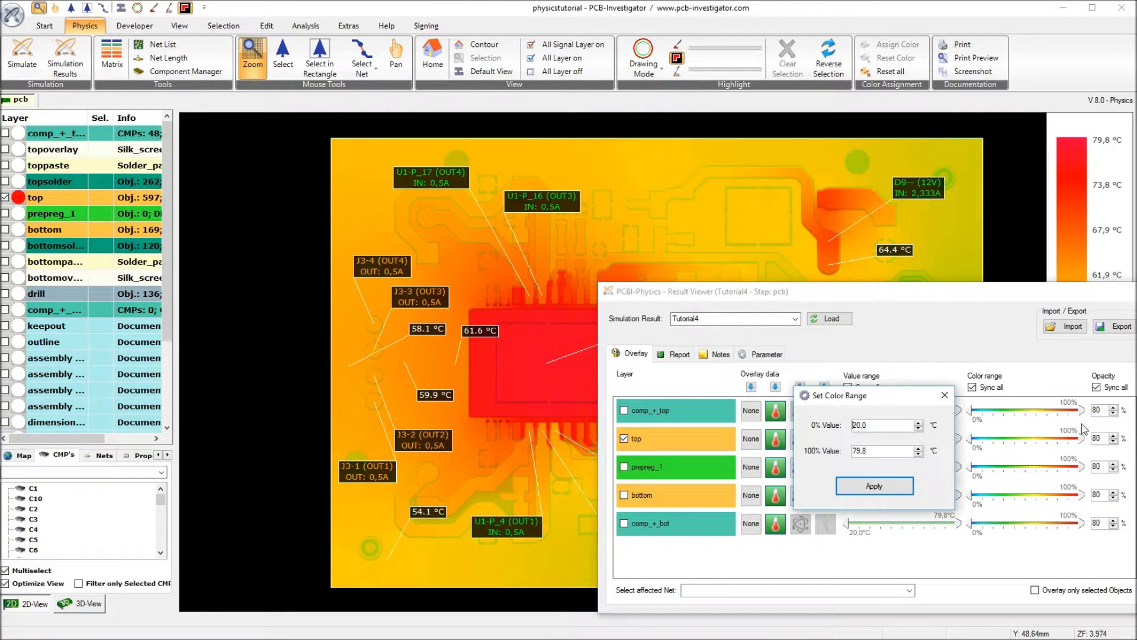
double_click(884, 451)
type("142,6")
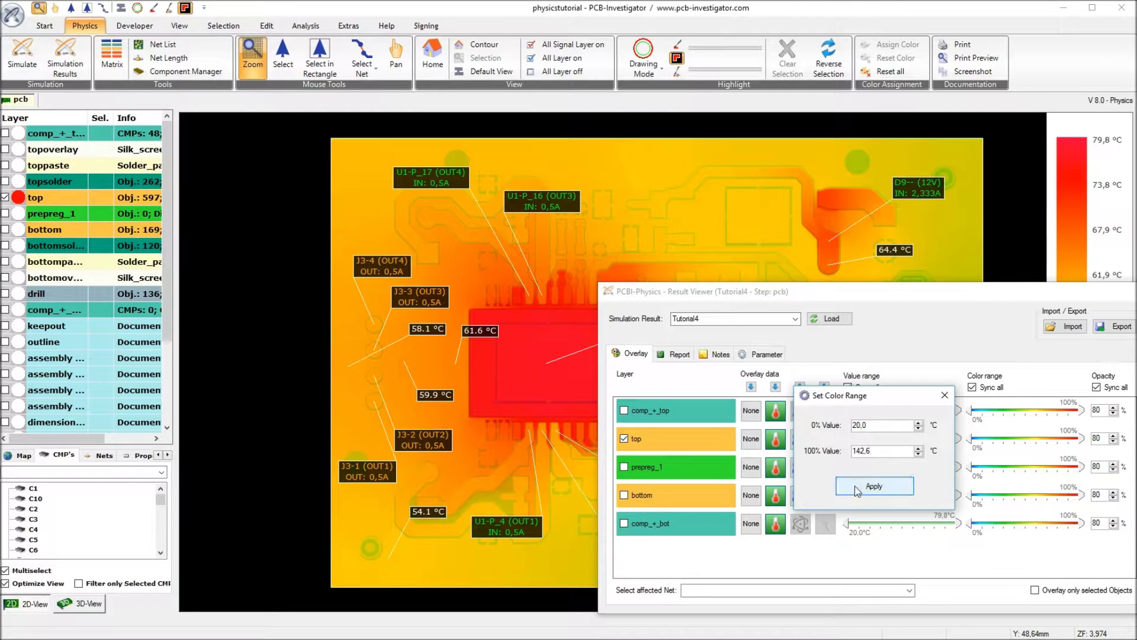
left_click(861, 485)
left_click_drag(755, 296, 1015, 450)
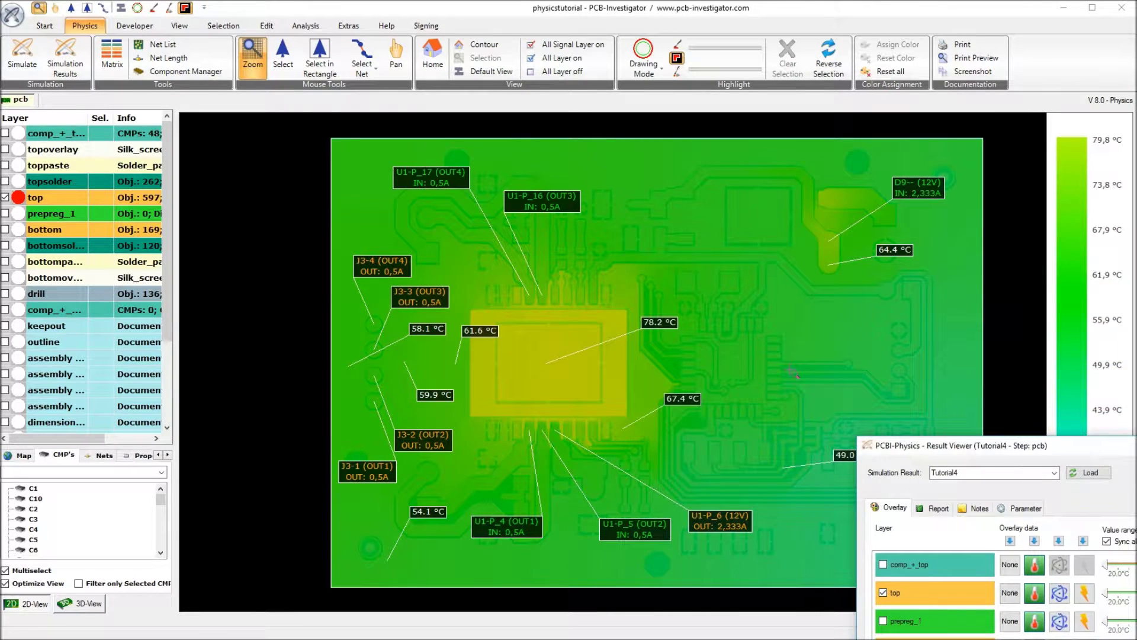
left_click(740, 347)
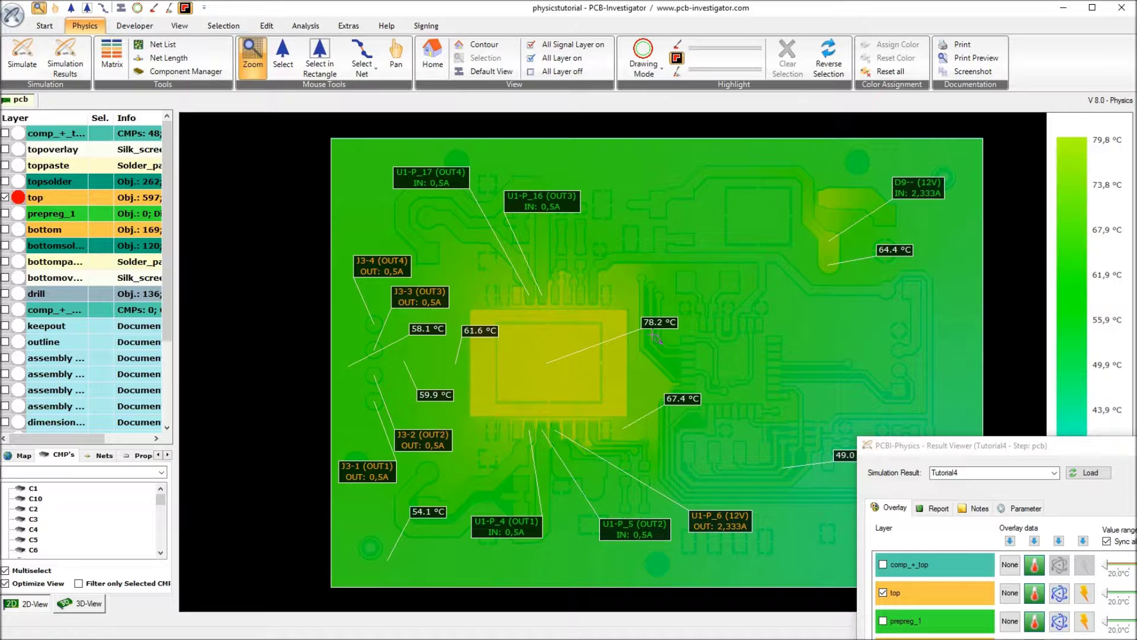
left_click_drag(930, 449, 916, 295)
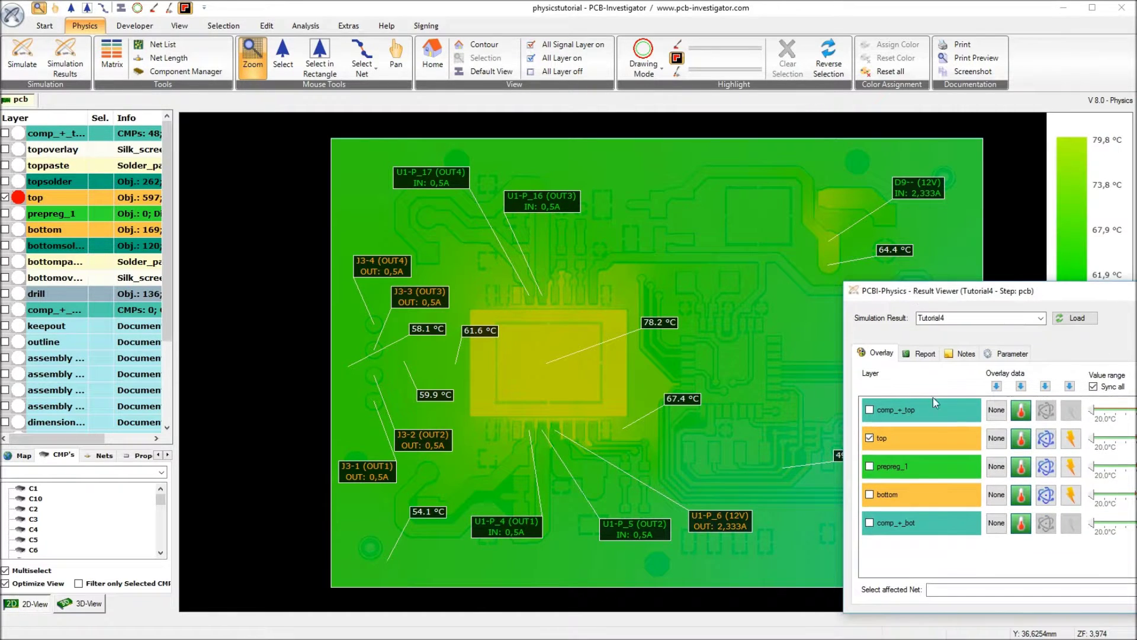
Overlay comp_+_top, top and bottom layers together in the Result Viewer.
left_click(911, 493)
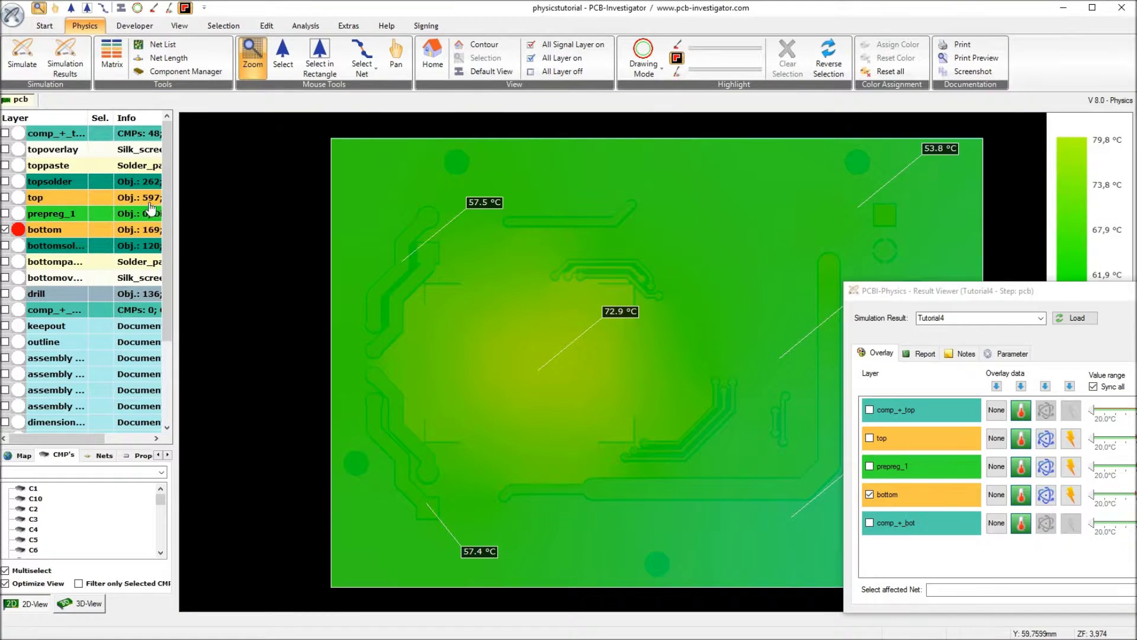
left_click(51, 204)
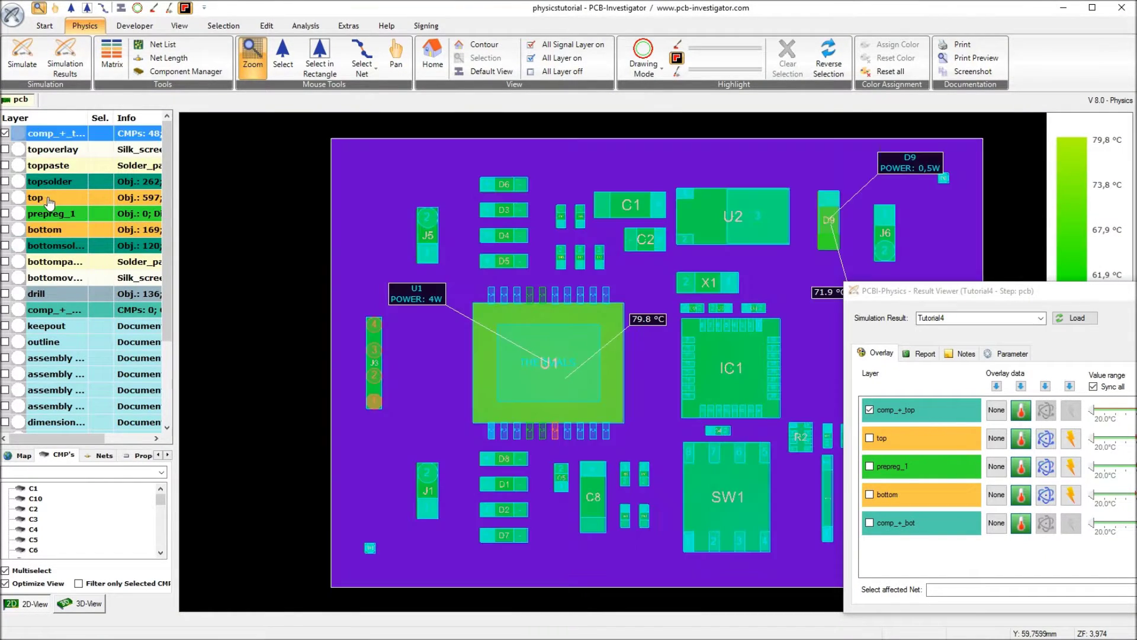
left_click(50, 201)
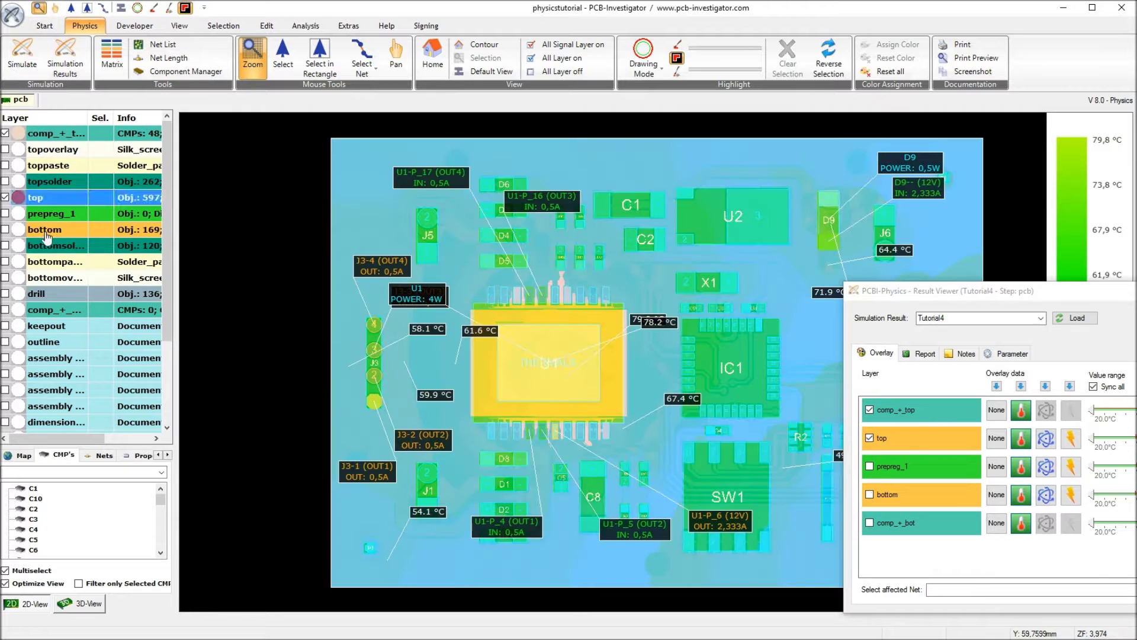
left_click(50, 230)
left_click(962, 48)
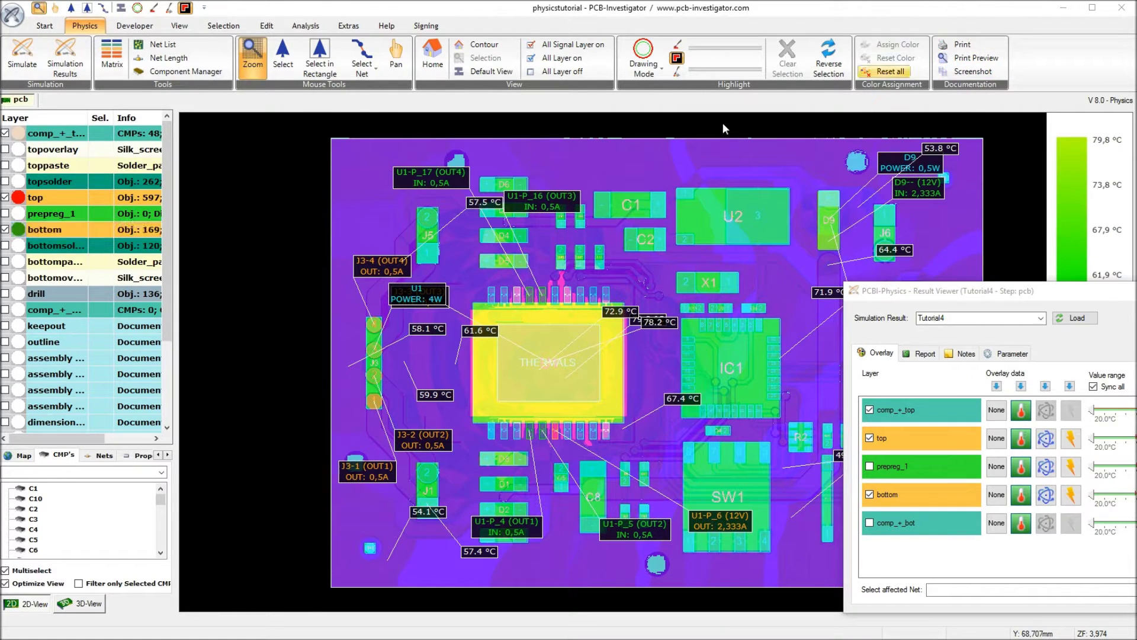
Print the thermal views in colour to Microsoft Print to PDF as Tutorial4.pdf.
left_click(170, 266)
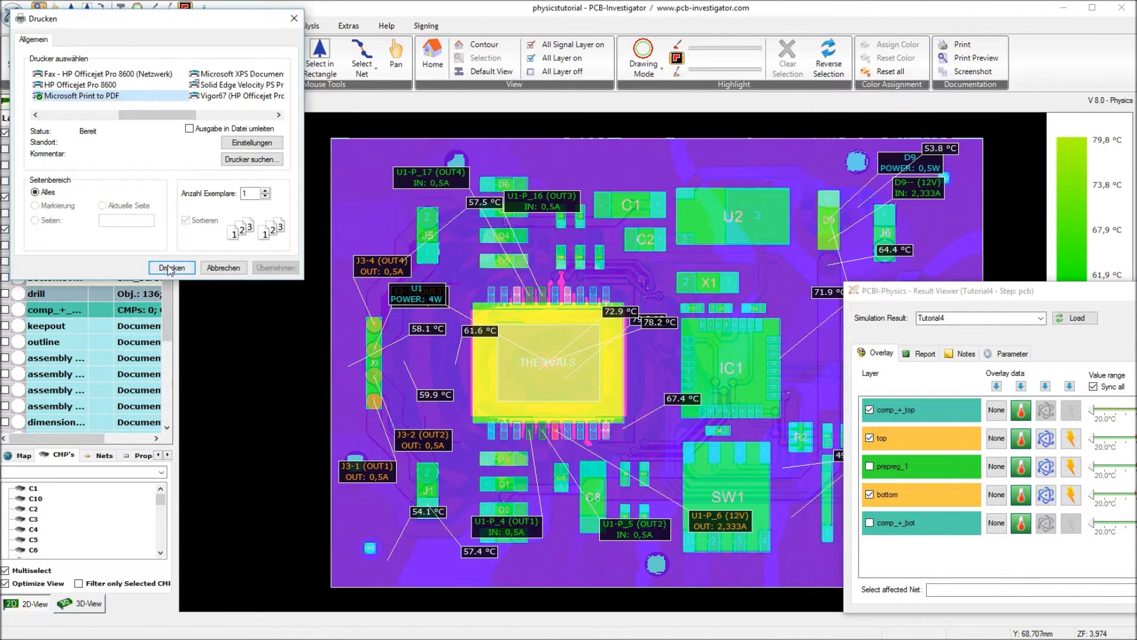
left_click(207, 212)
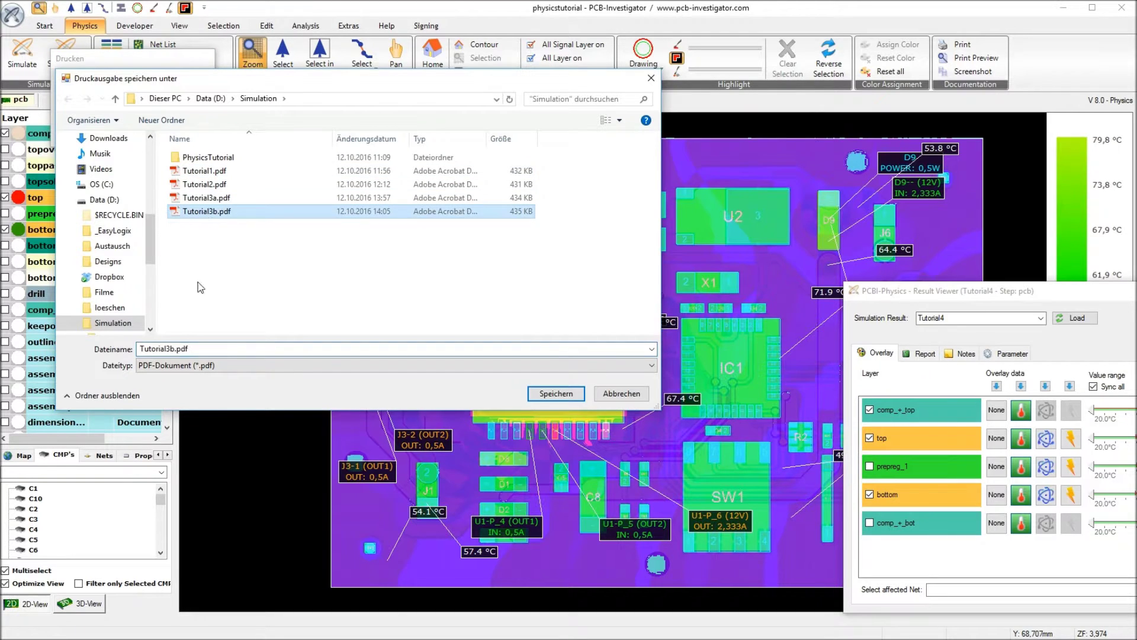
key("End")
key("Left")
key("Left")
key("Left")
key("Left")
key("BackSpace")
key("BackSpace")
type("4")
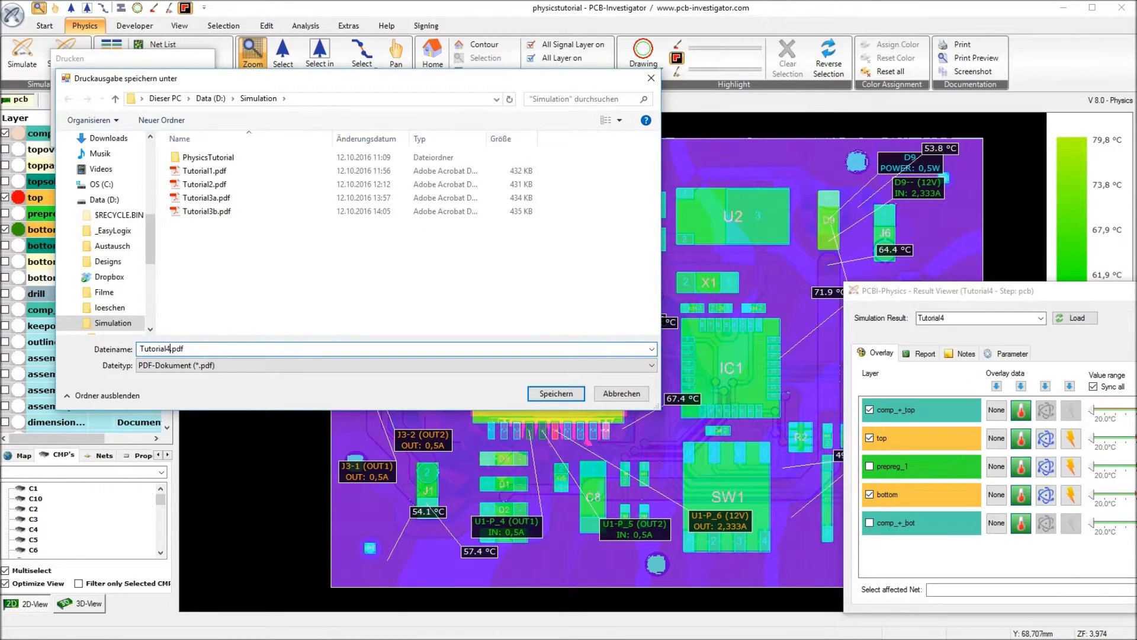
left_click(551, 392)
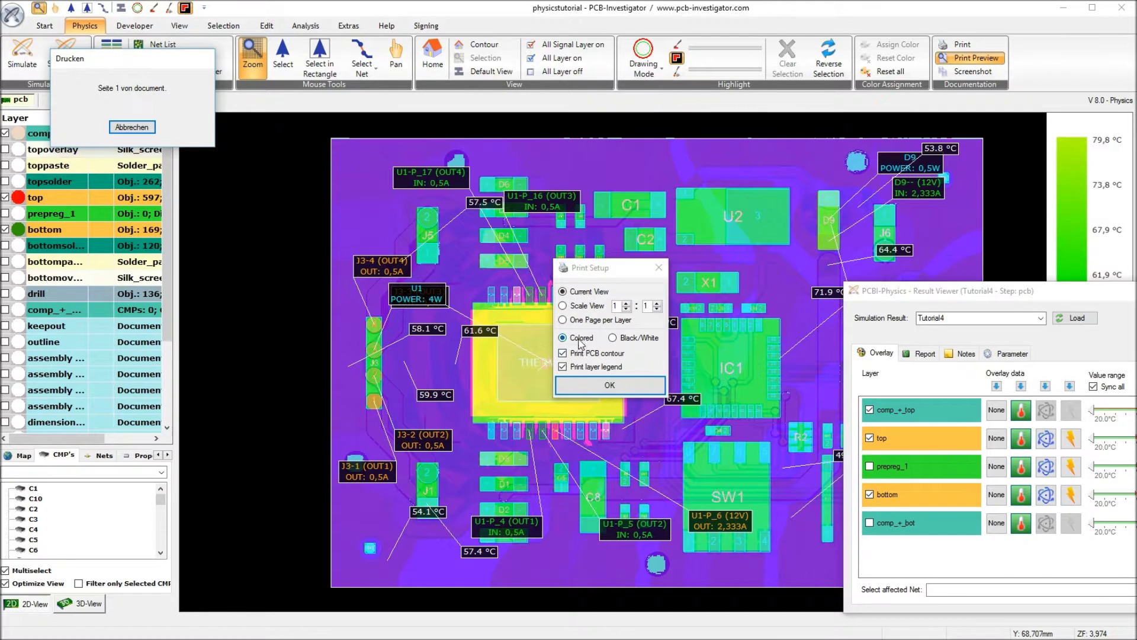
left_click(611, 385)
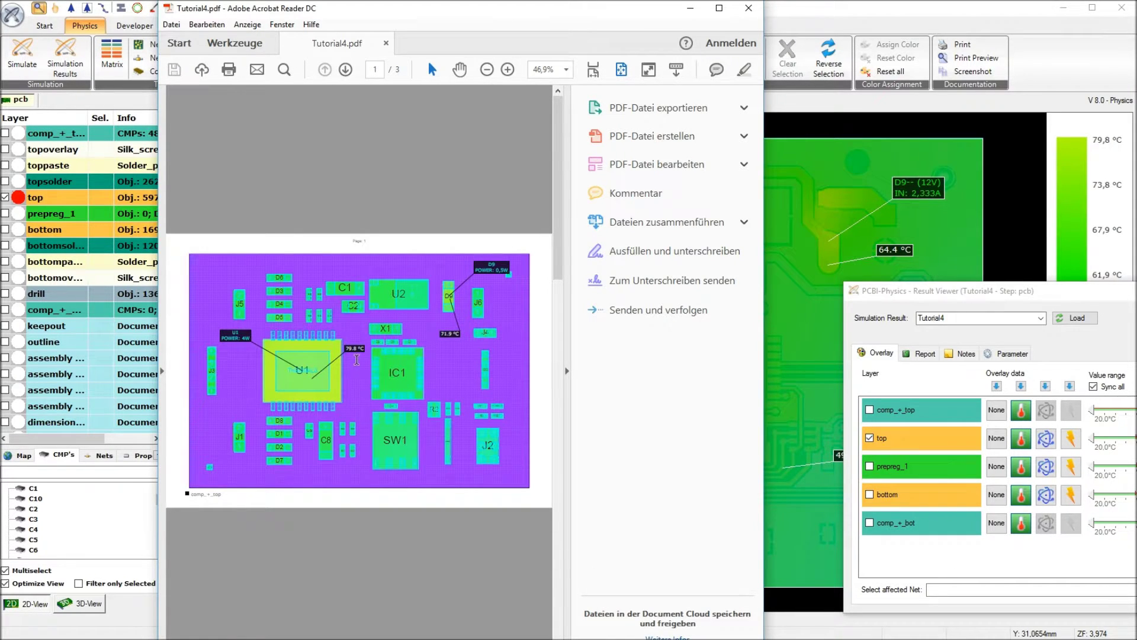
Page through Tutorial4.pdf down to the bottom-layer map on page 3, then close Acrobat Reader.
scroll(357, 360, "down", 1)
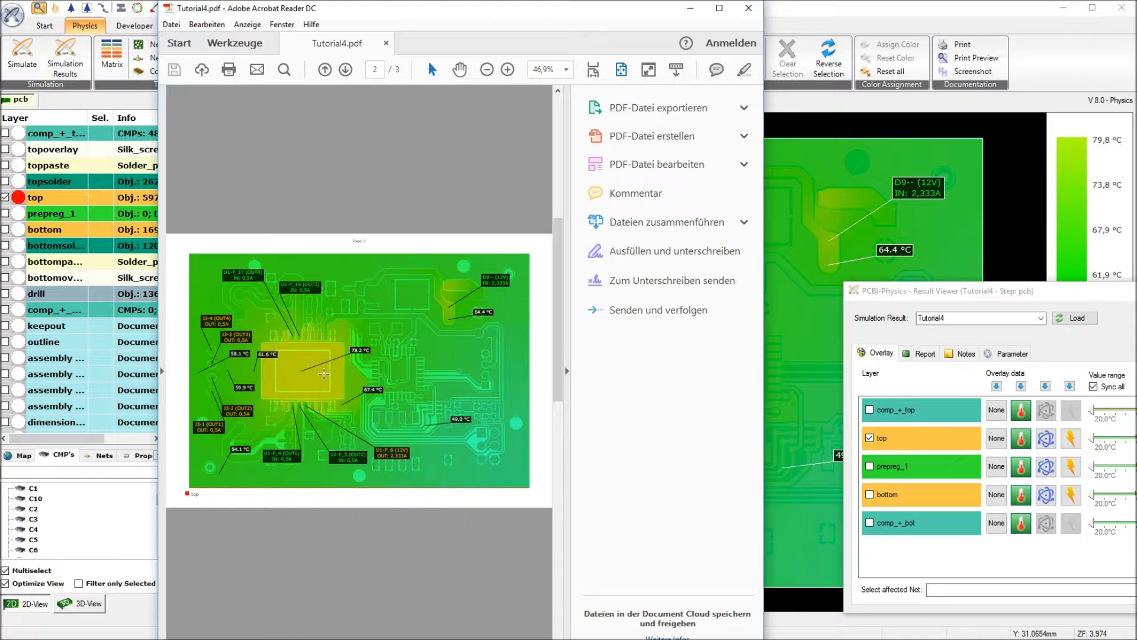
scroll(324, 373, "down", 1)
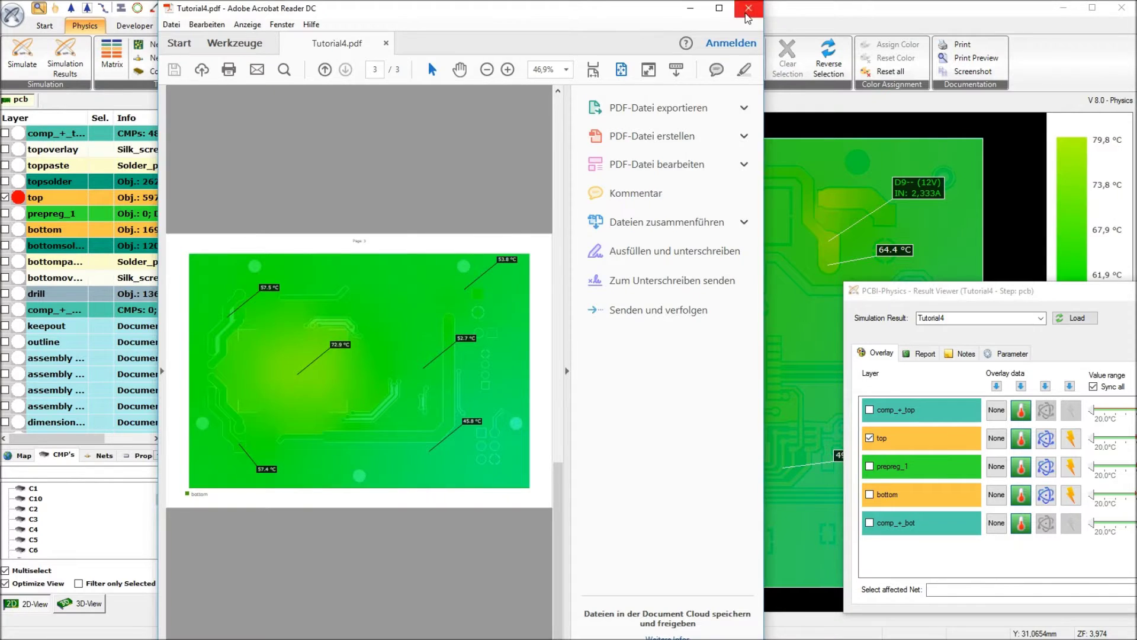
left_click(749, 8)
Close Explorer and show the board in 3D View, panned and tilted to a low oblique angle.
left_click(614, 118)
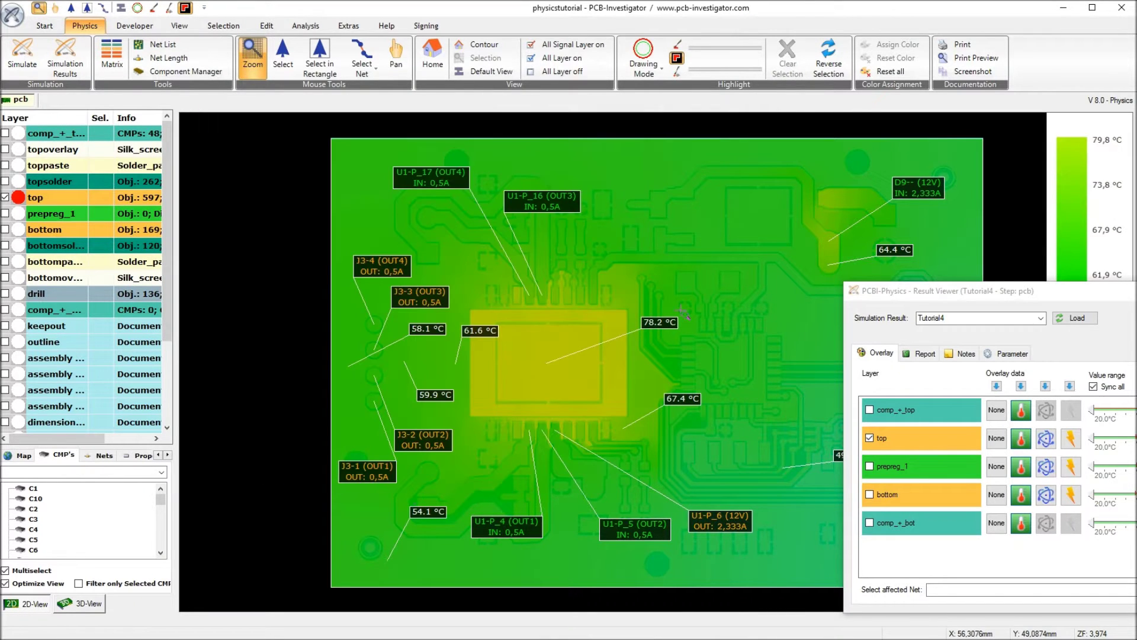
left_click(82, 603)
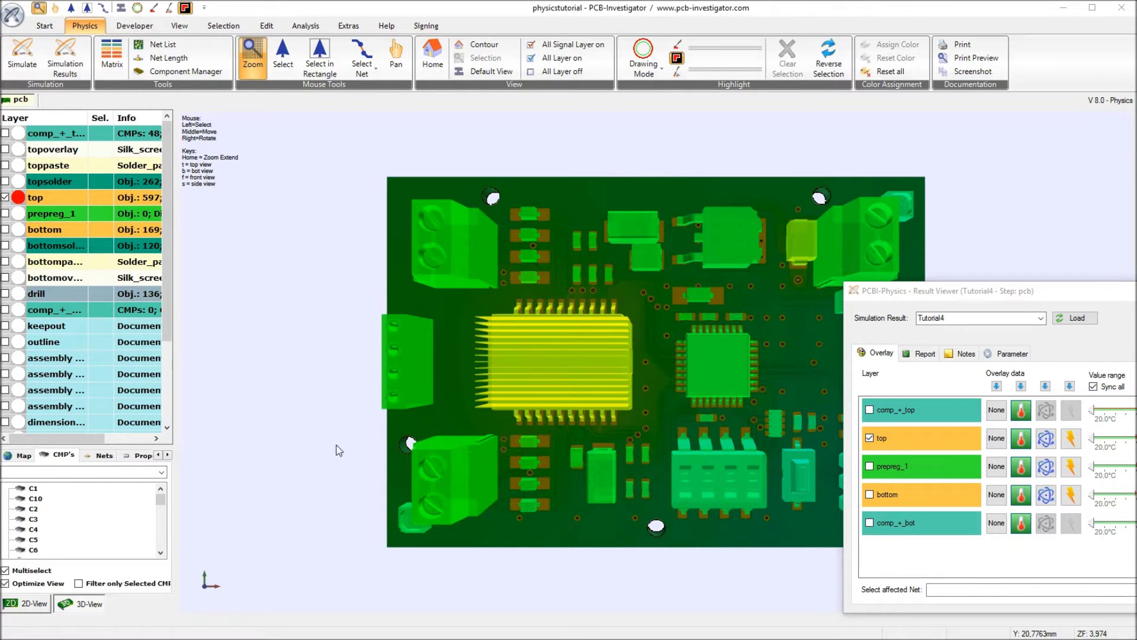
middle_click_drag(339, 451, 432, 527)
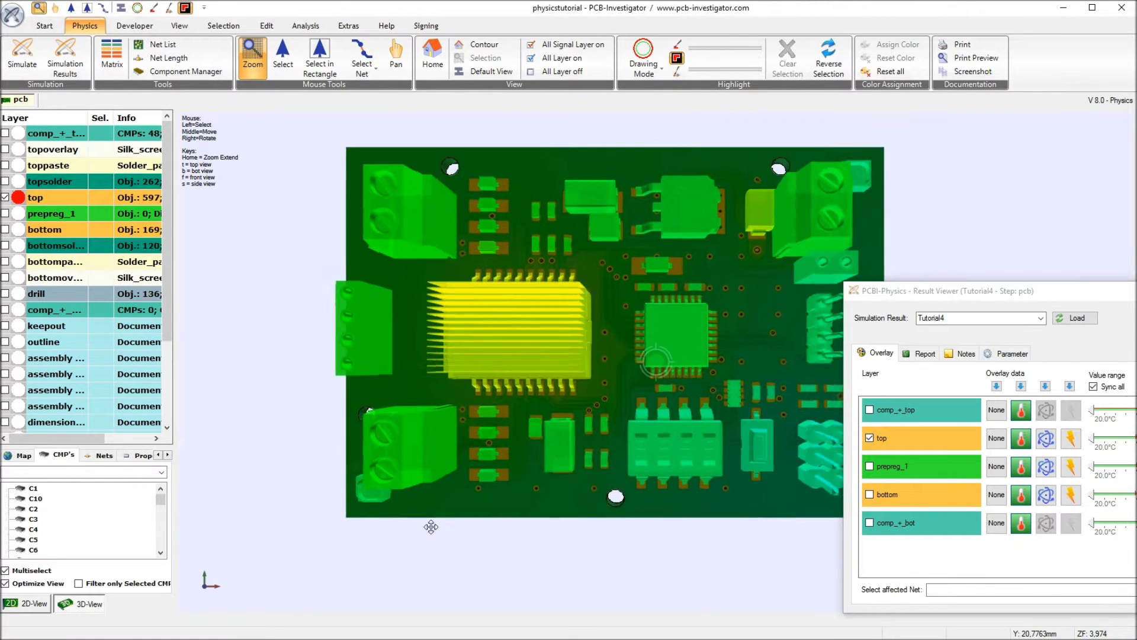
right_click_drag(432, 527, 655, 495)
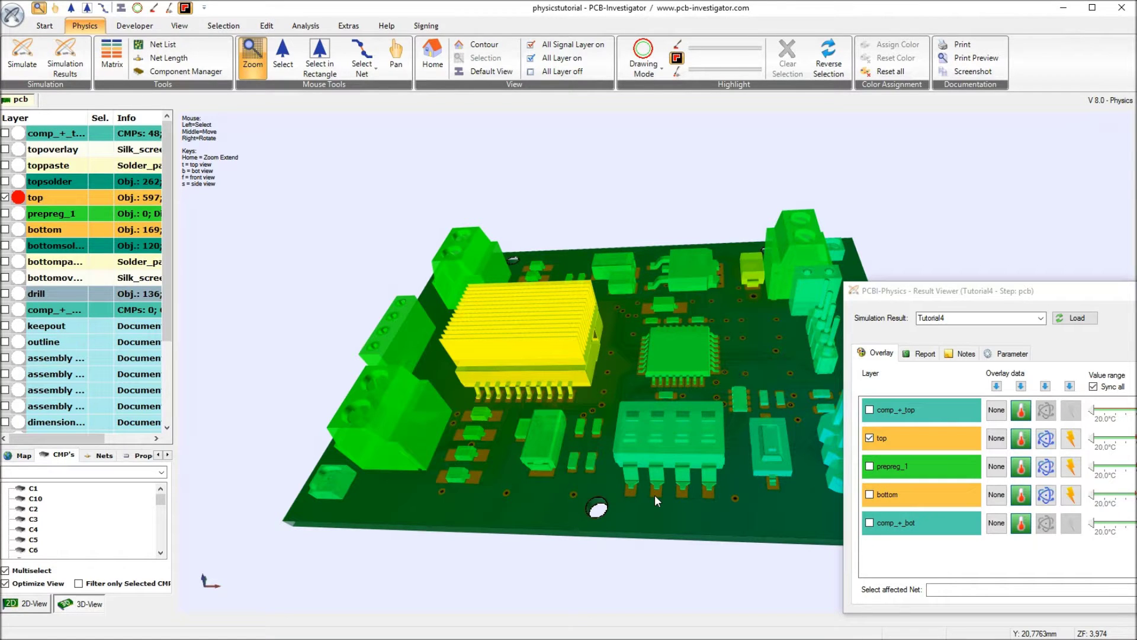
Close the Result Viewer and answer its save-results prompt.
left_click_drag(1007, 290, 688, 264)
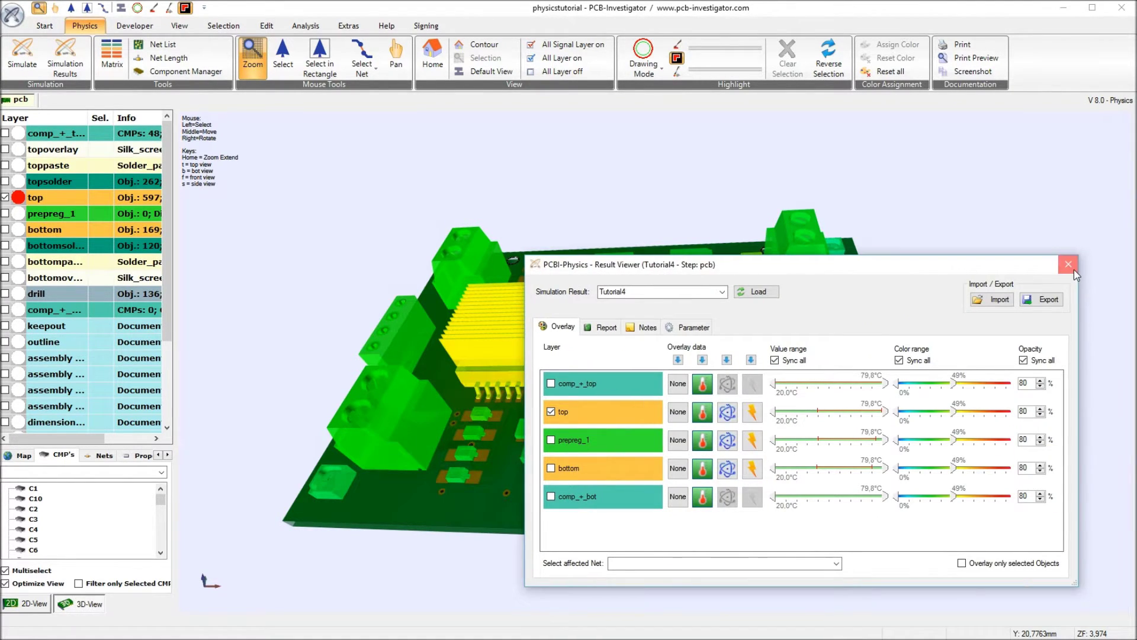
left_click(1068, 264)
left_click(611, 380)
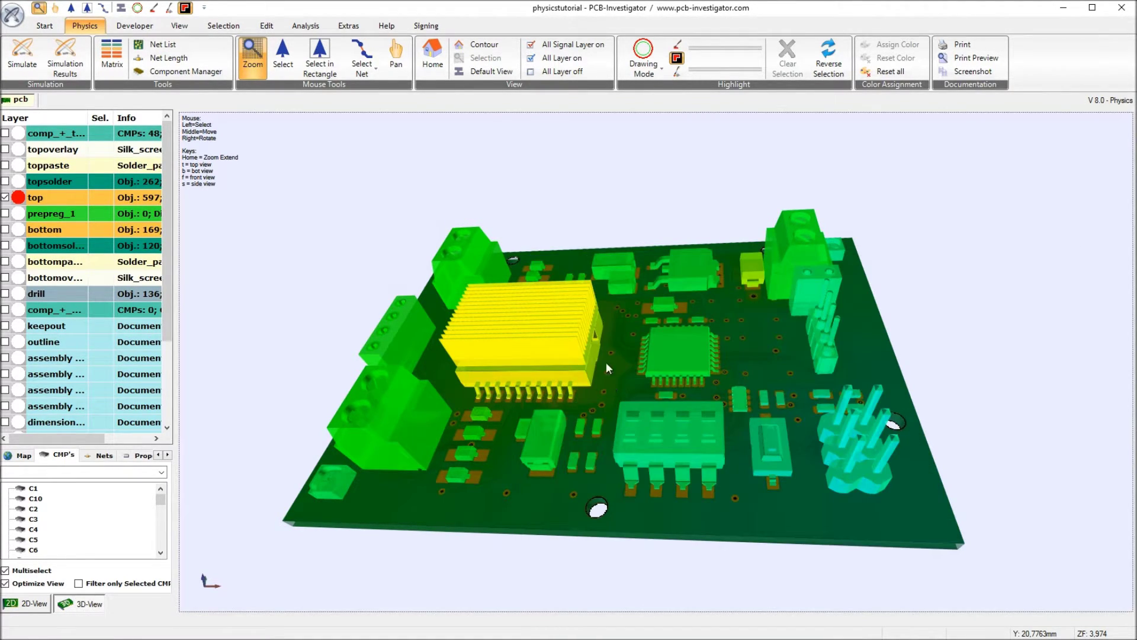